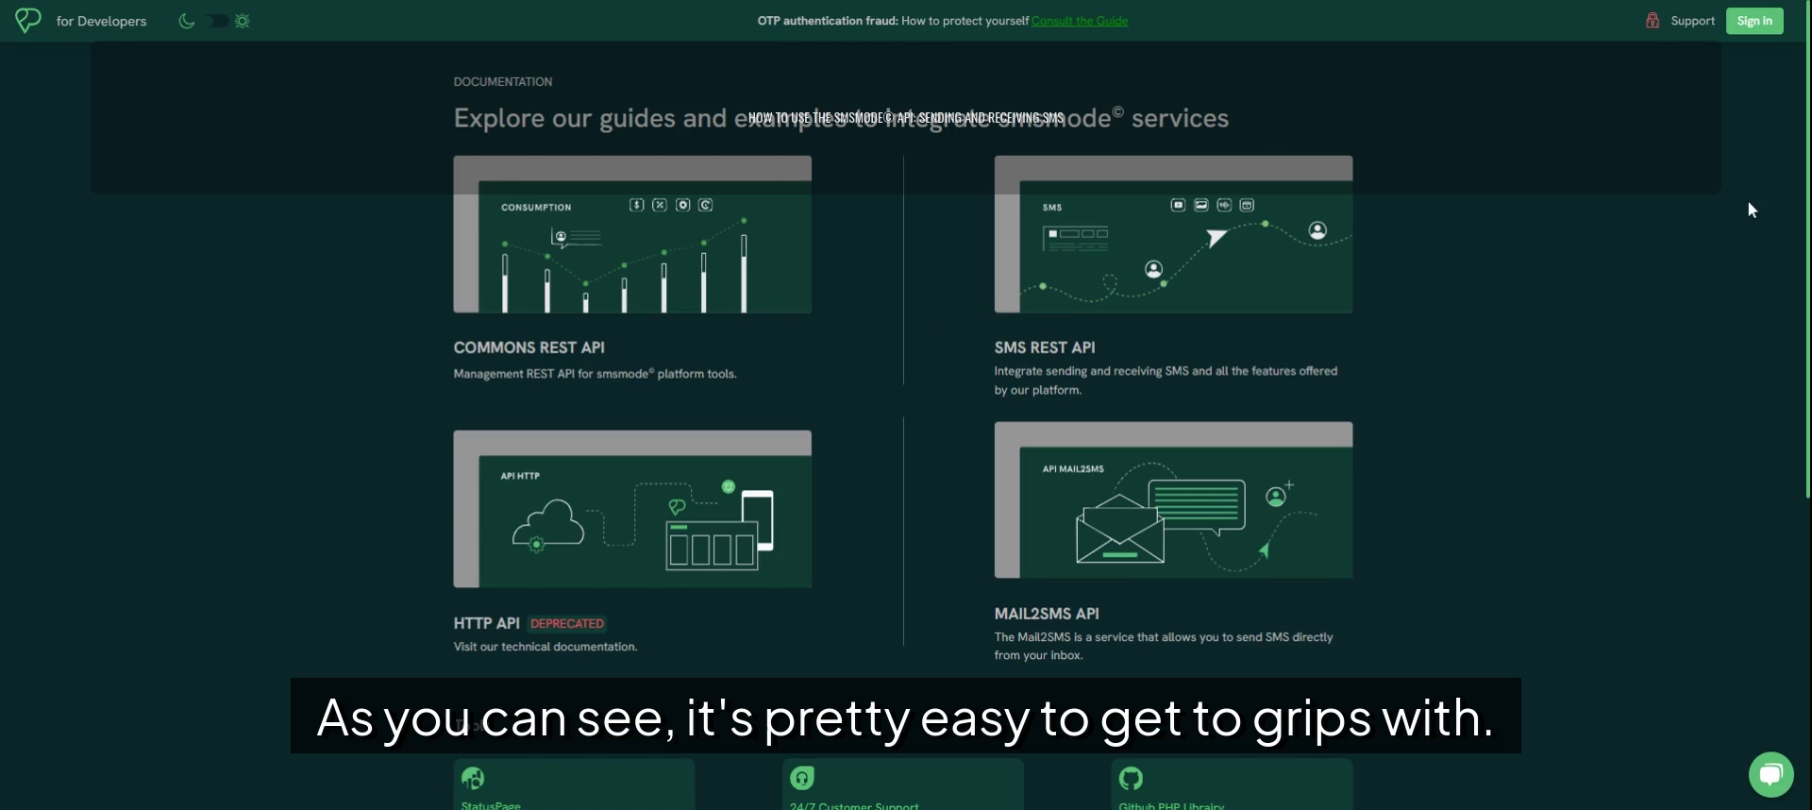
- Open the SMS REST API documentation and go to the Send Message method of the Message resource
{"action": "mouse_move", "coordinate": [1658, 28]}
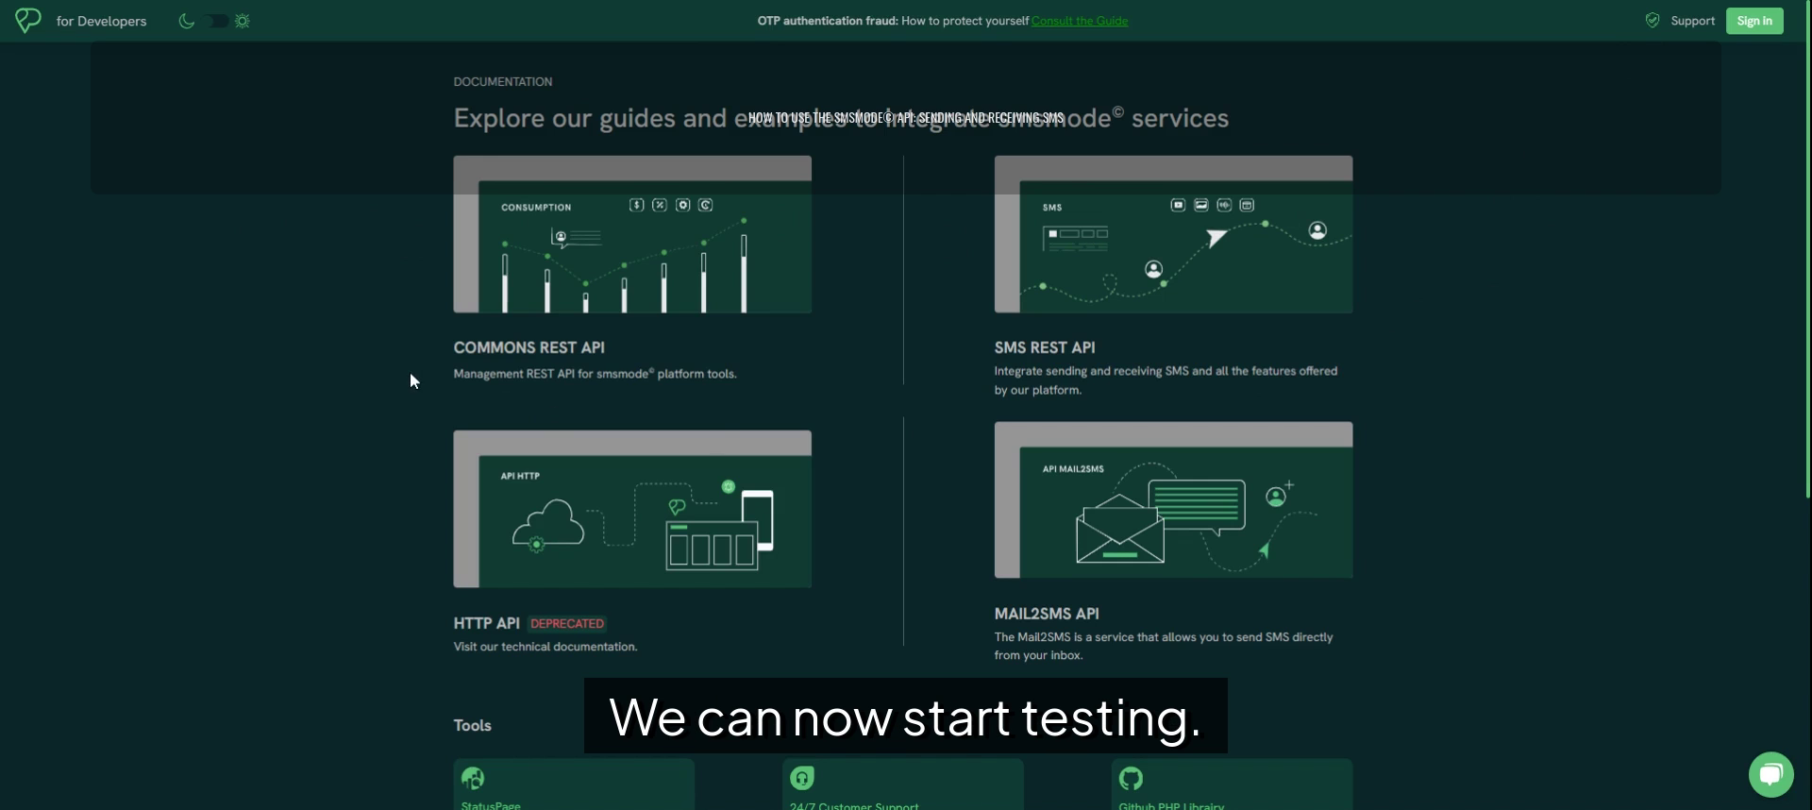
{"action": "left_click", "coordinate": [1147, 281]}
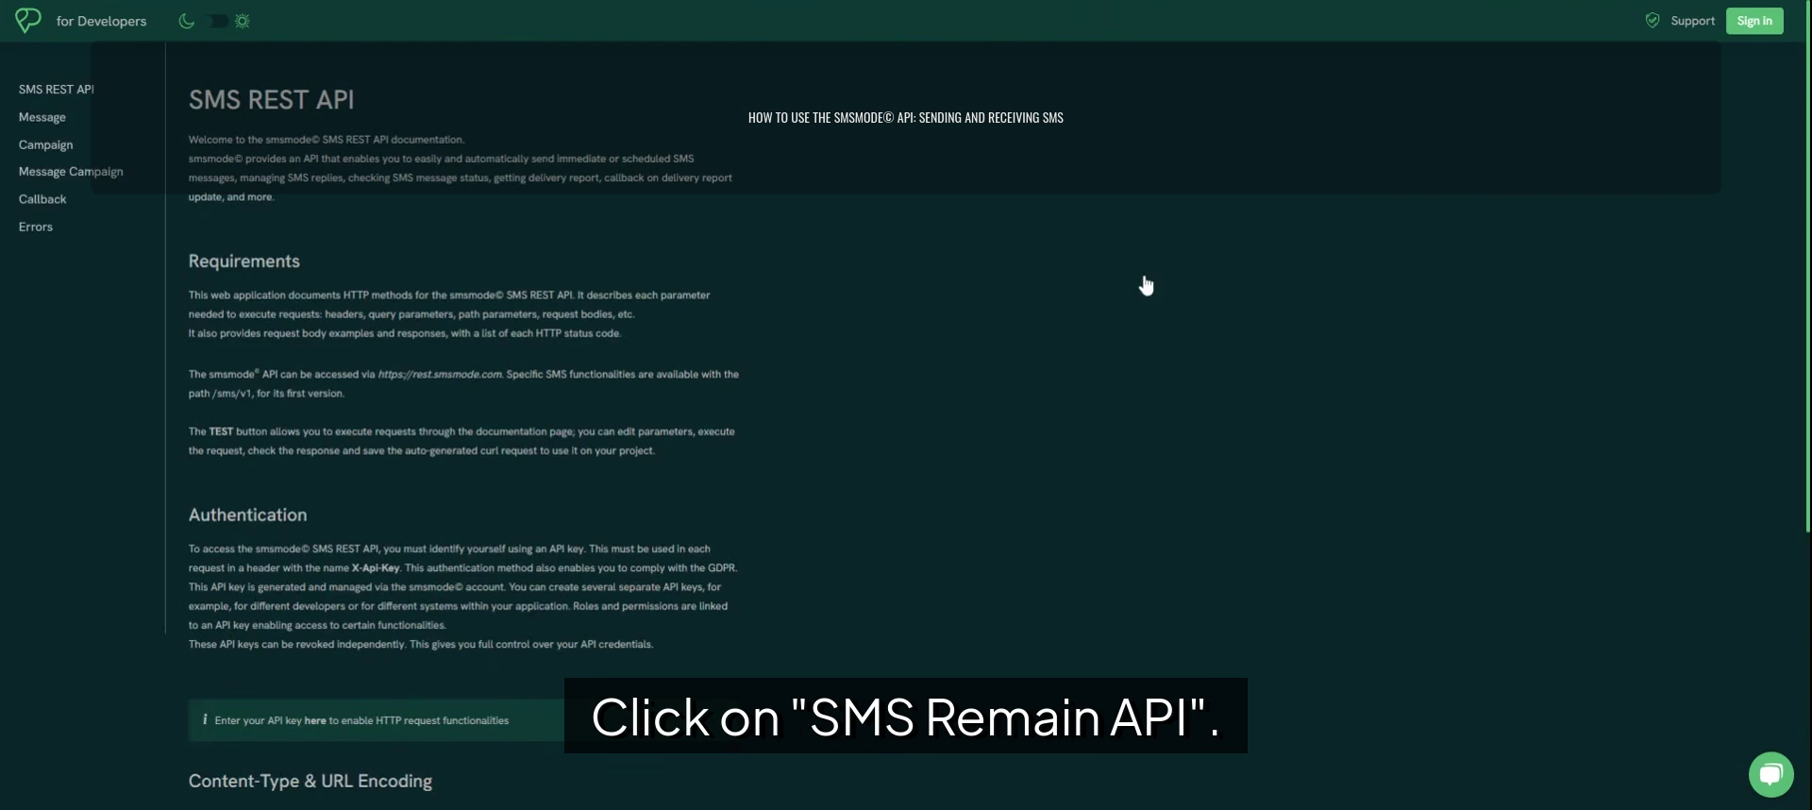
{"action": "left_click", "coordinate": [47, 119]}
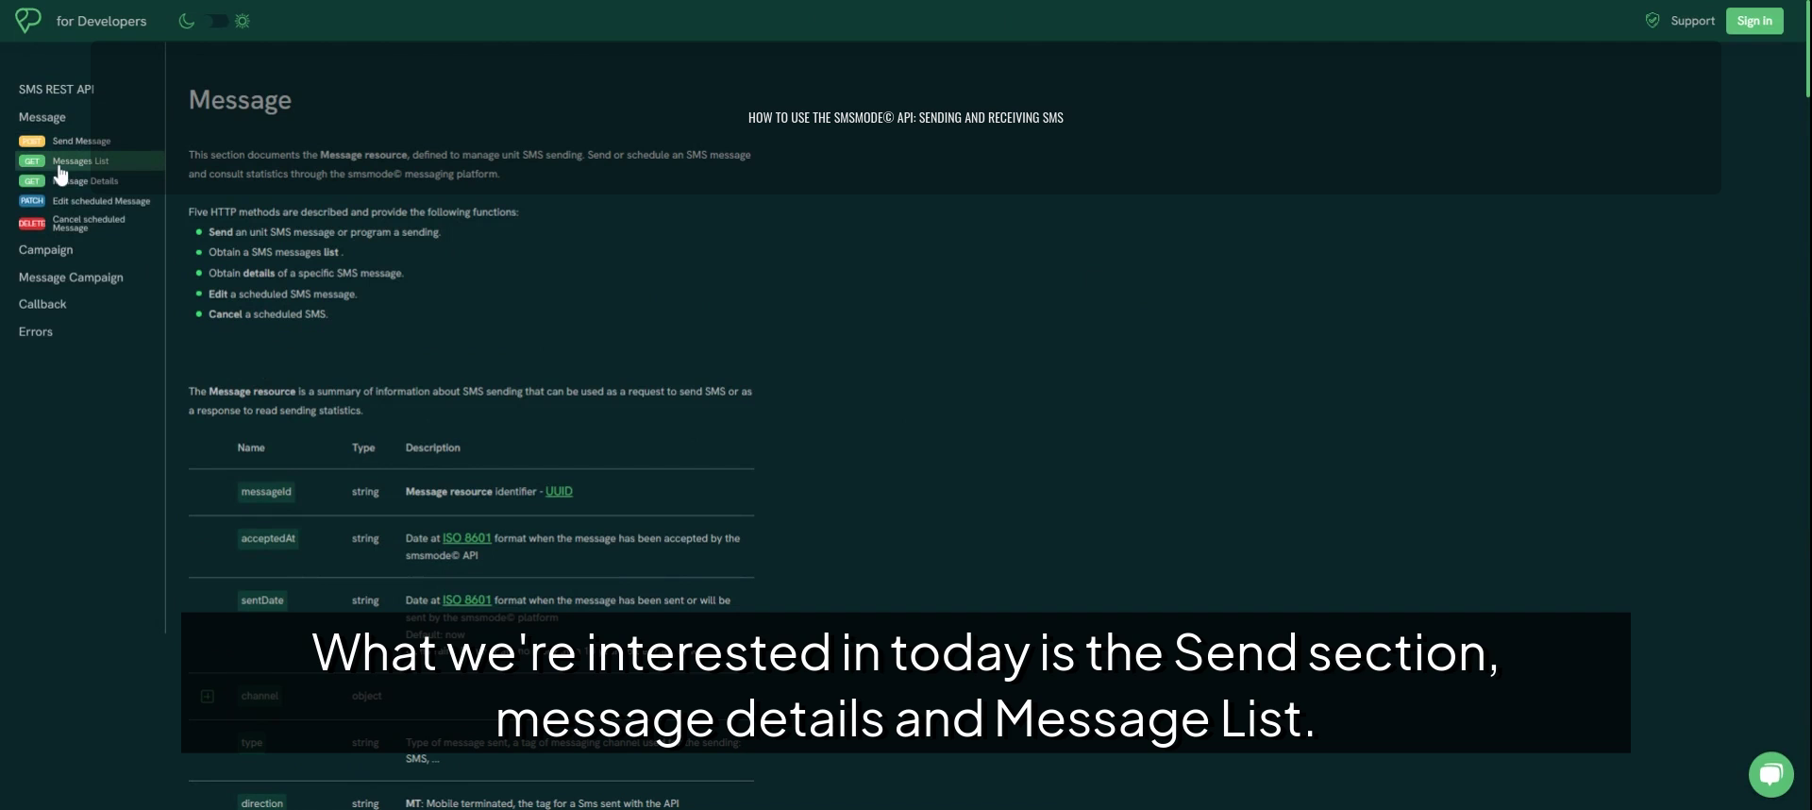
{"action": "scroll", "coordinate": [308, 143], "scroll_direction": "down", "scroll_amount": 15}
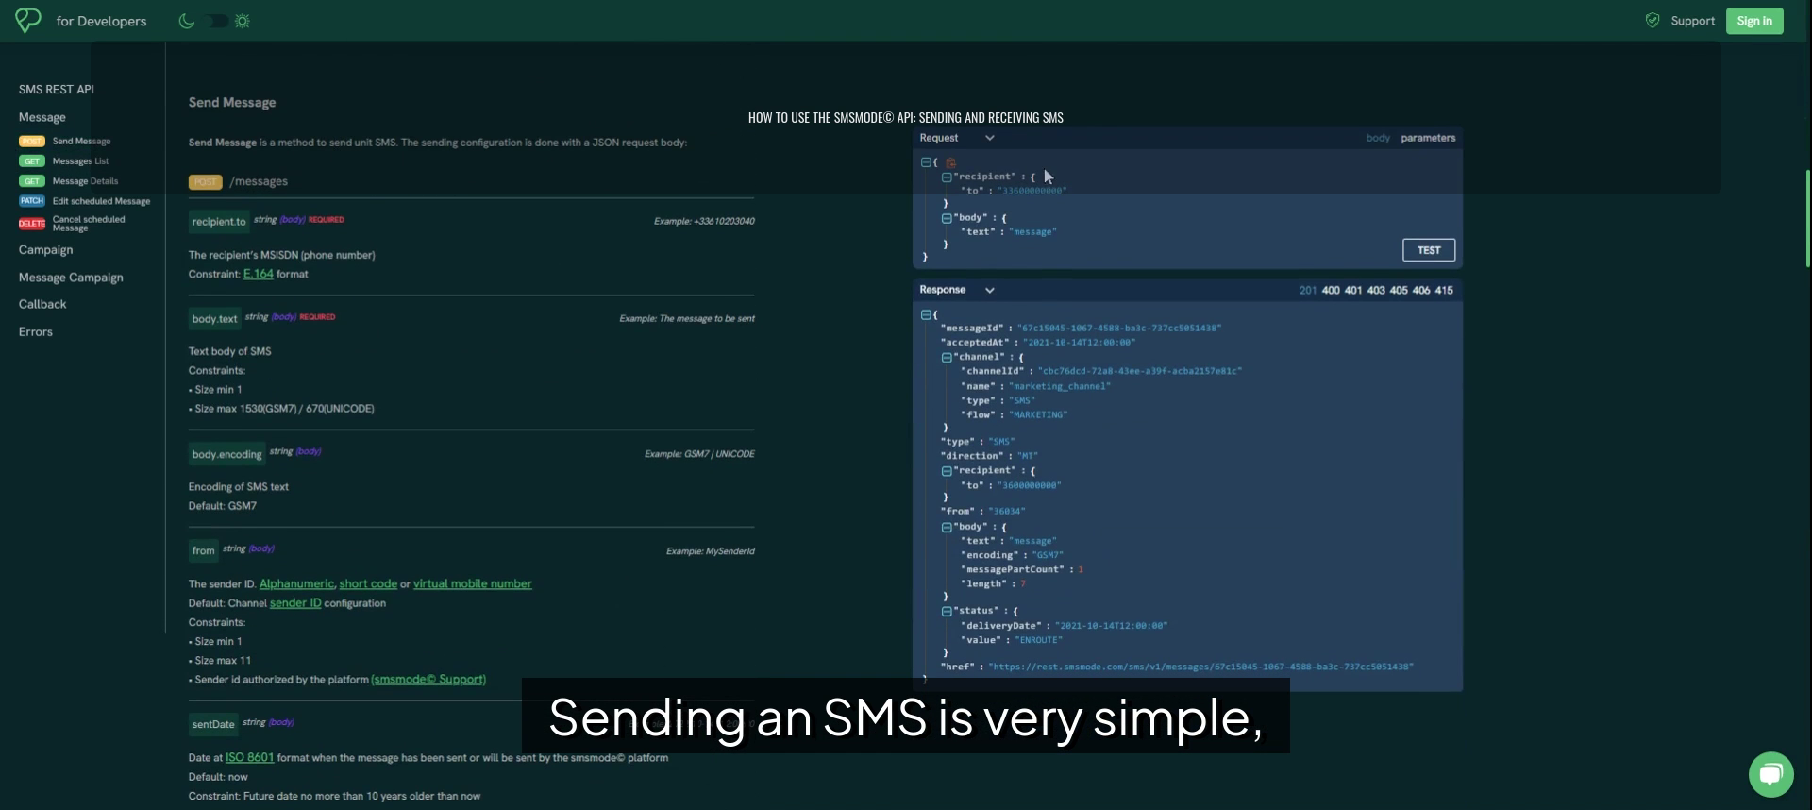
- Replace the sample recipient in the Send Message request with the recipient's phone number
{"action": "left_click", "coordinate": [1092, 192]}
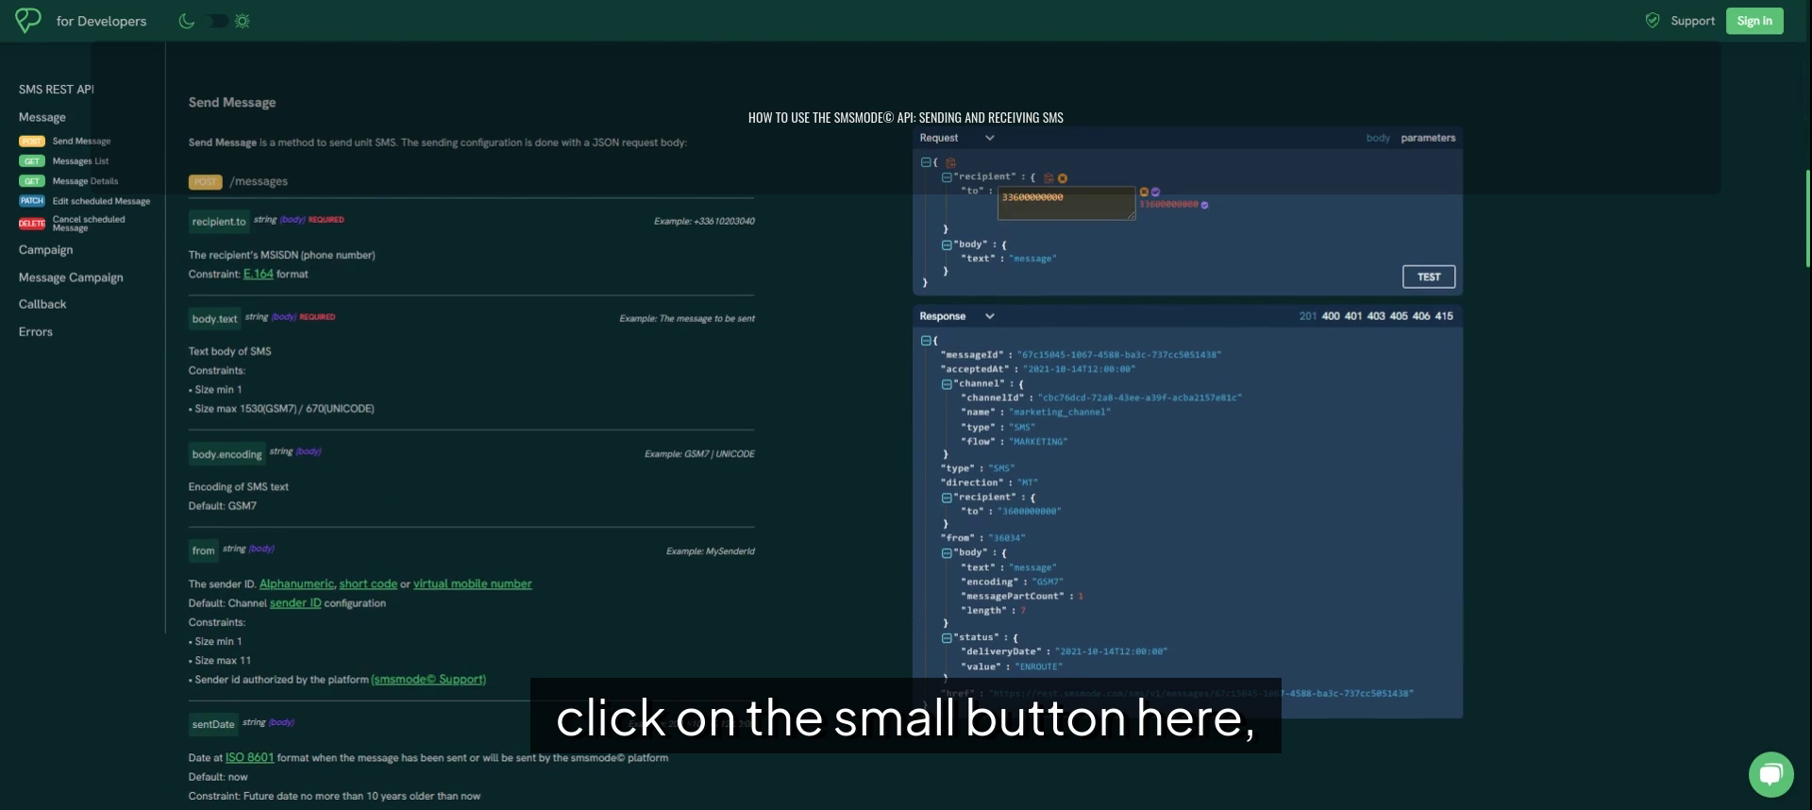
{"action": "left_click_drag", "start_coordinate": [1064, 197], "coordinate": [987, 196]}
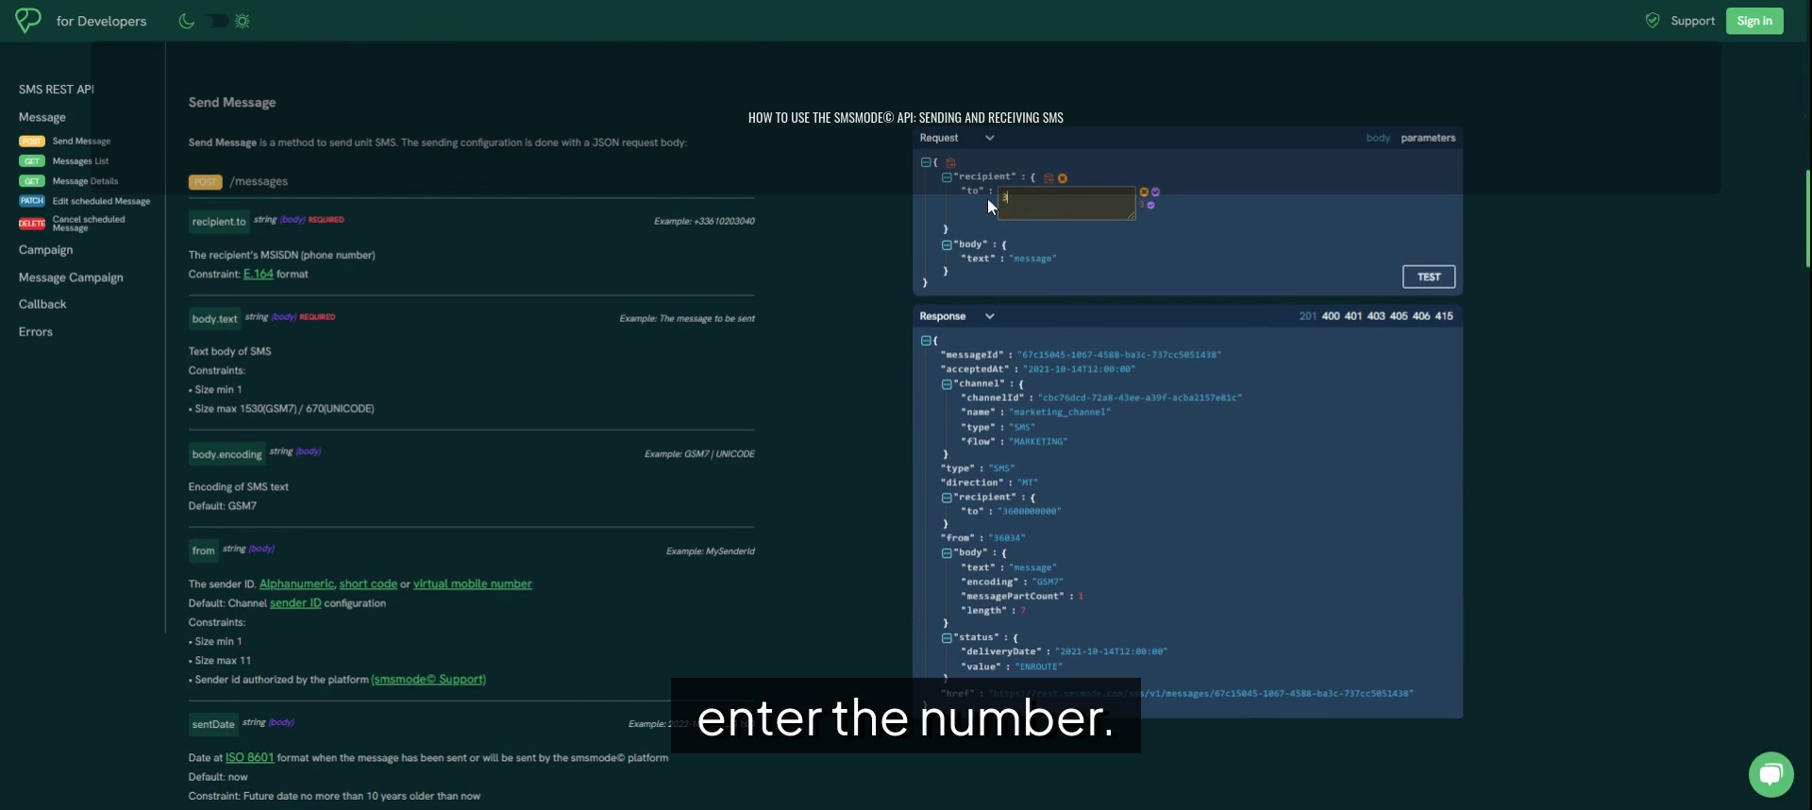
{"action": "type", "text": "336000"}
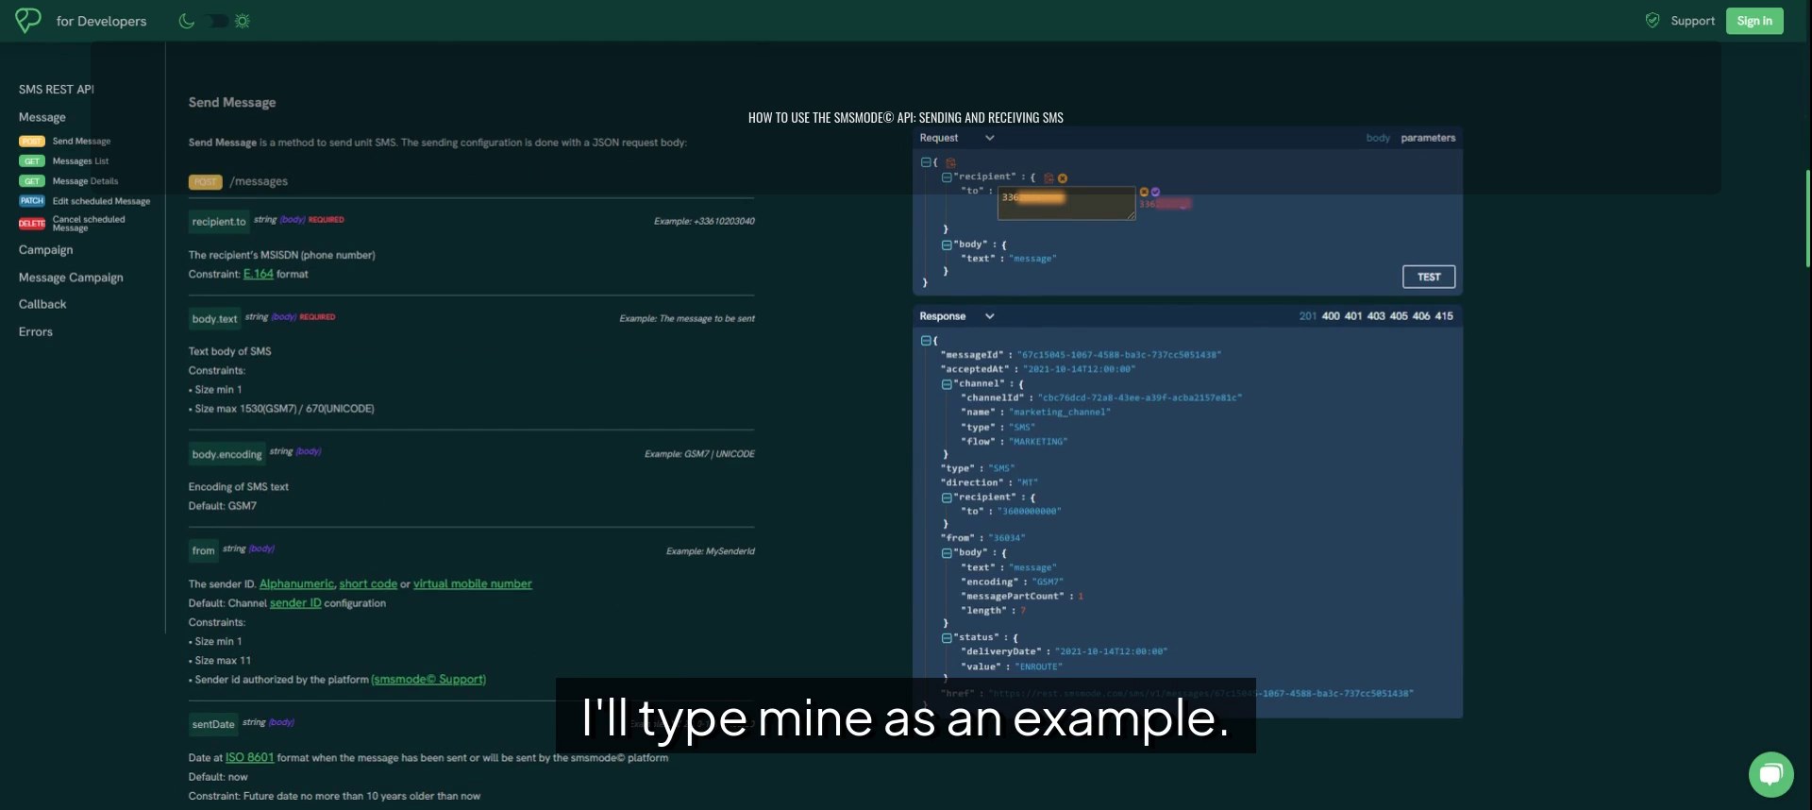
{"action": "type", "text": "00"}
{"action": "left_click", "coordinate": [1155, 193]}
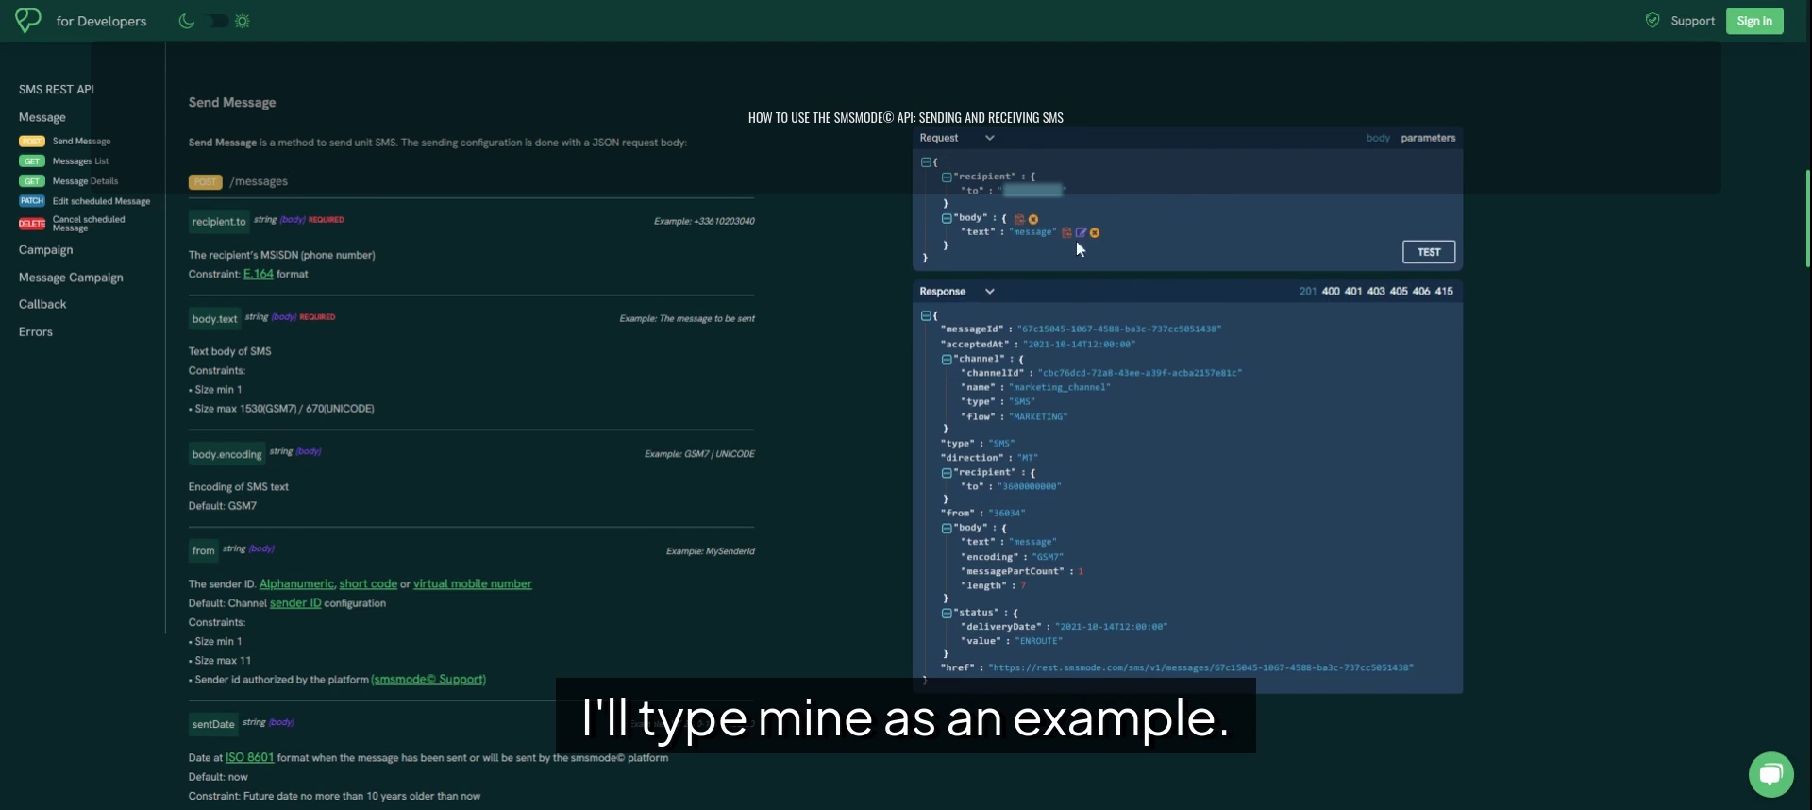
- Set the message body text to "test " and run the Send Message request
{"action": "left_click", "coordinate": [1083, 233]}
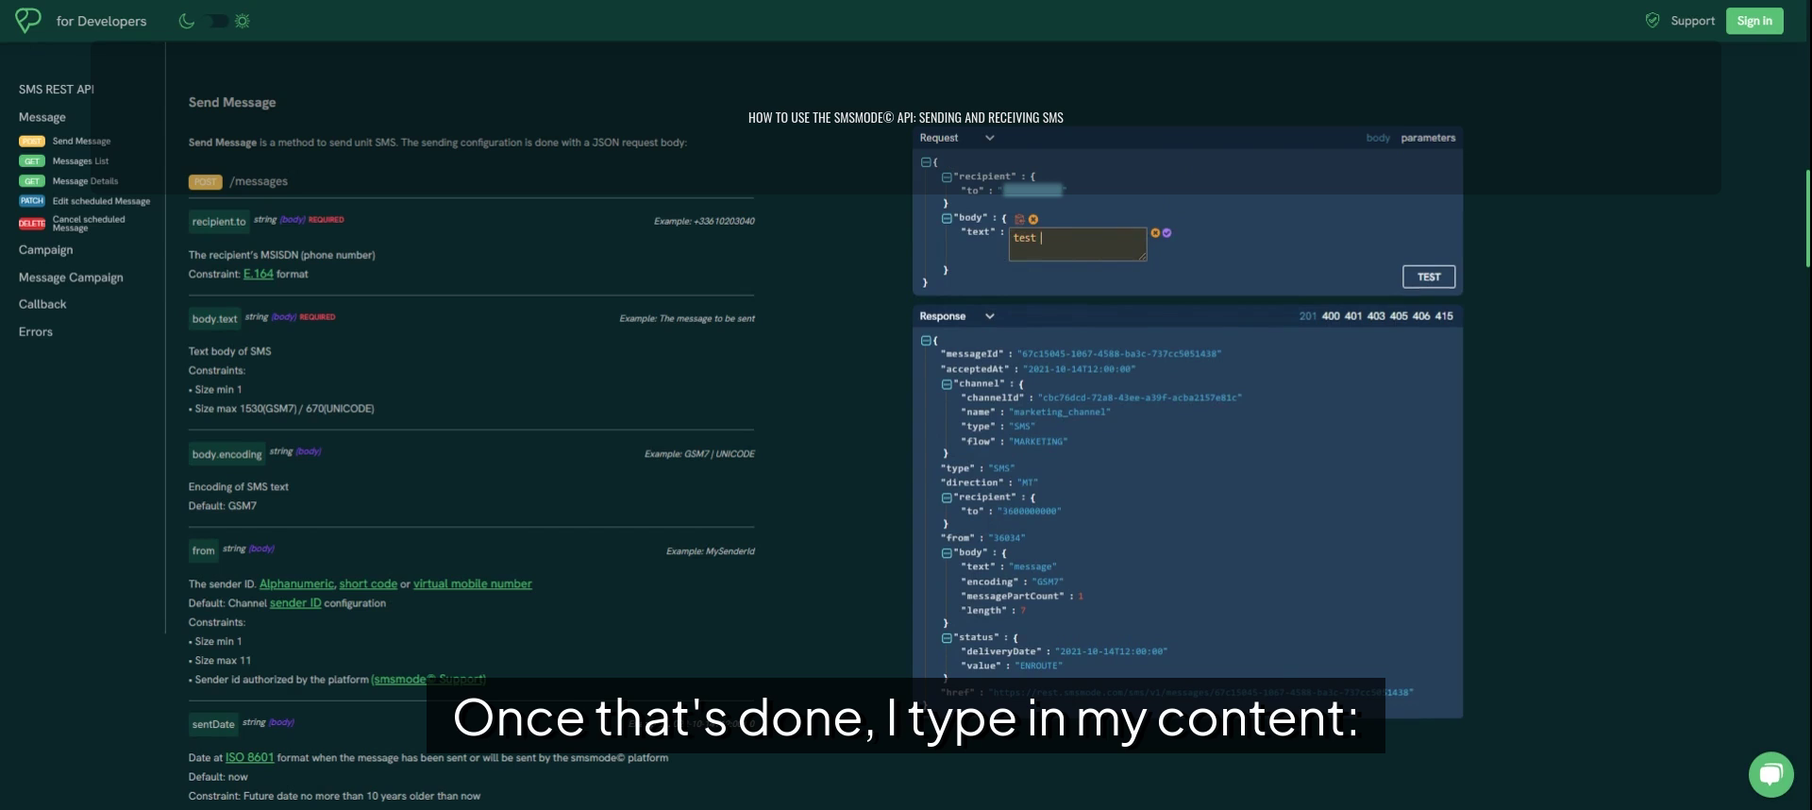
{"action": "type", "text": "test 123"}
{"action": "key", "text": "BackSpace"}
{"action": "key", "text": "BackSpace"}
{"action": "key", "text": "BackSpace"}
{"action": "left_click", "coordinate": [1166, 234]}
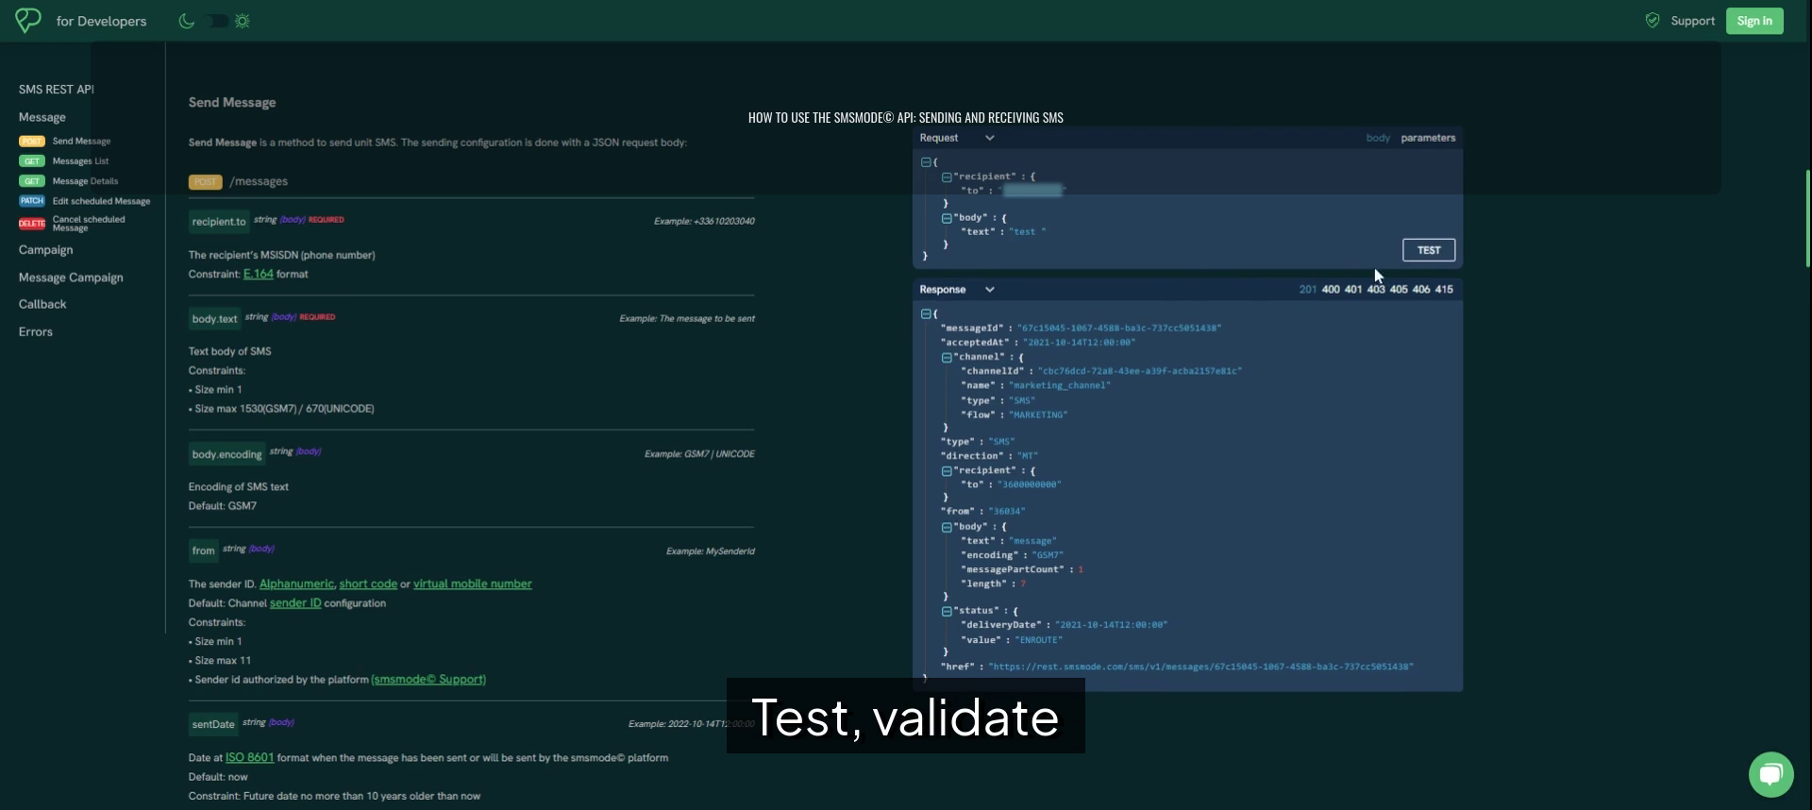
{"action": "left_click", "coordinate": [1425, 250]}
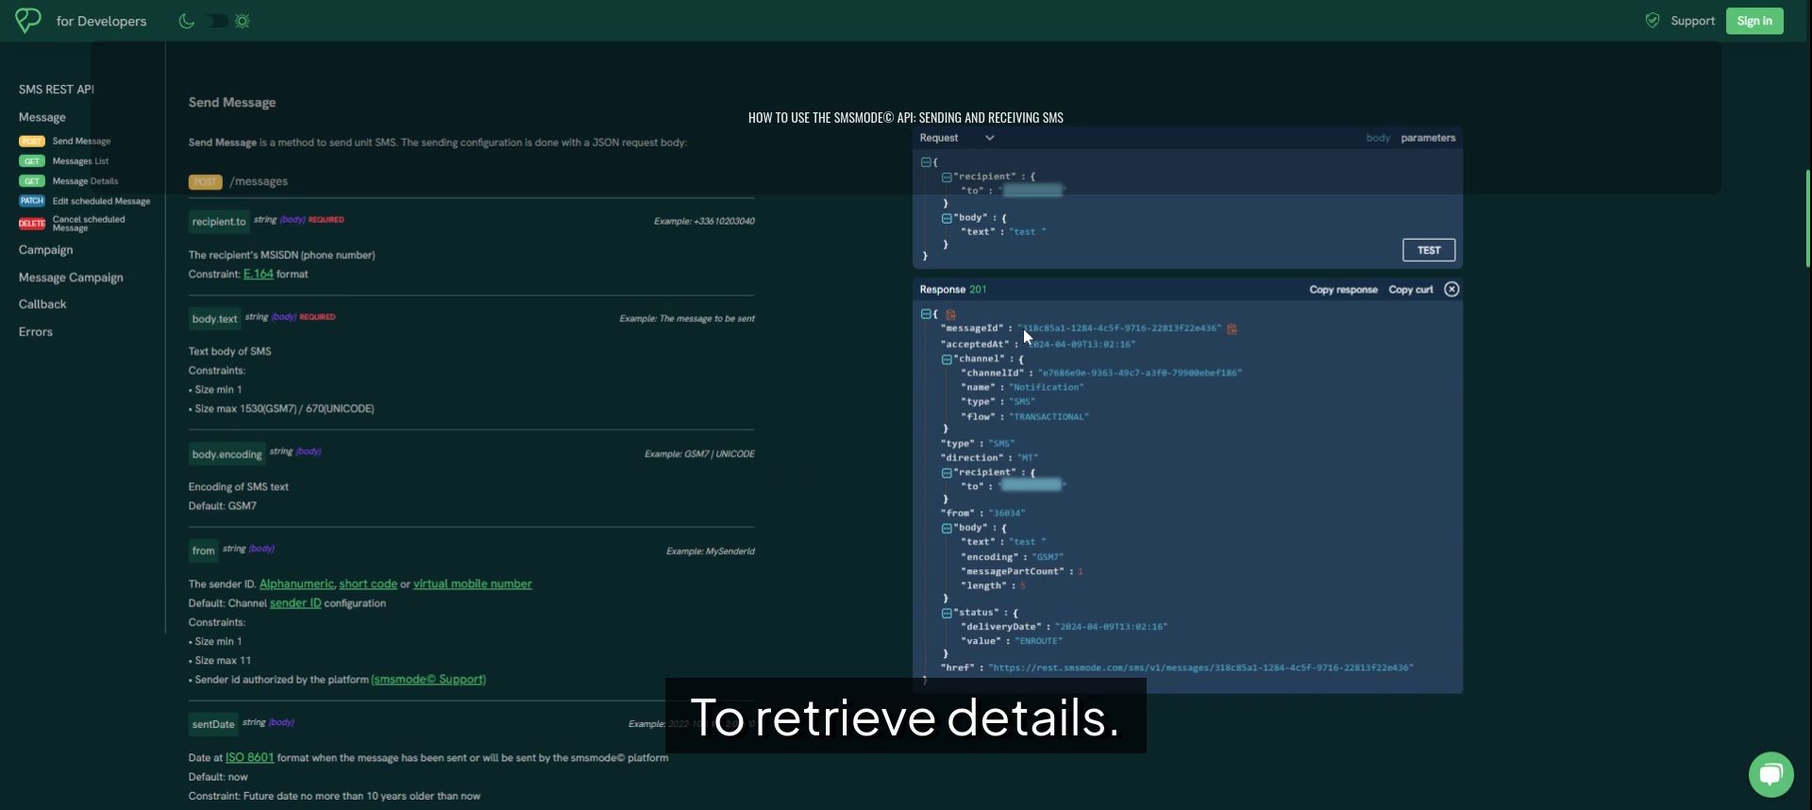
- Copy the messageId from the send response and use it to run the Message Details request
{"action": "left_click_drag", "start_coordinate": [1023, 327], "coordinate": [1216, 329]}
{"action": "key", "text": "ctrl+c"}
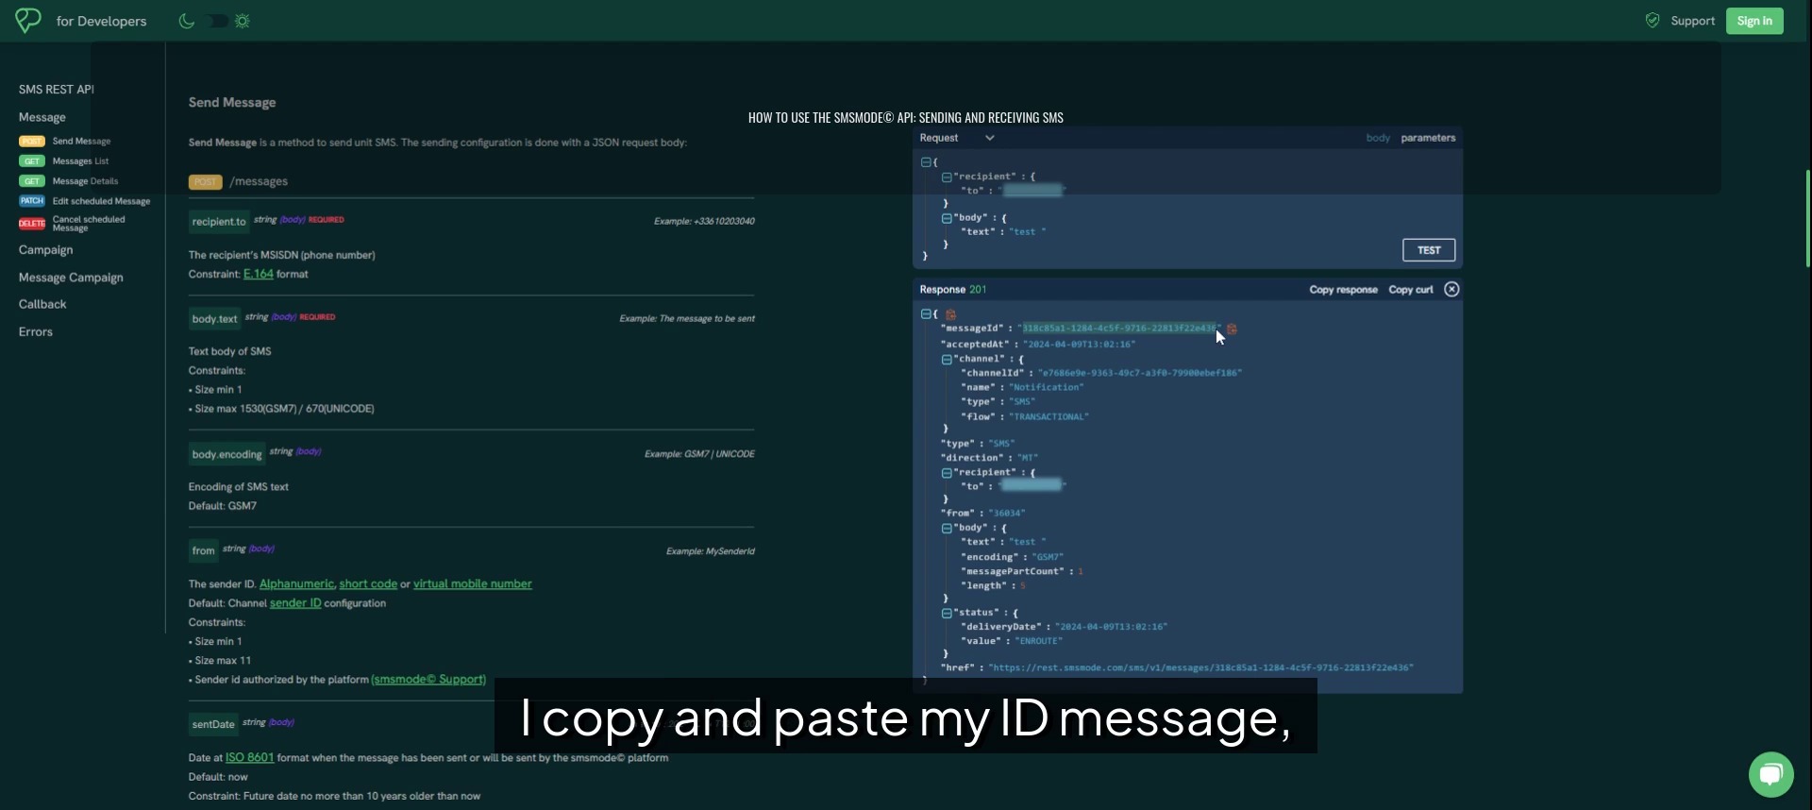
{"action": "left_click", "coordinate": [98, 181]}
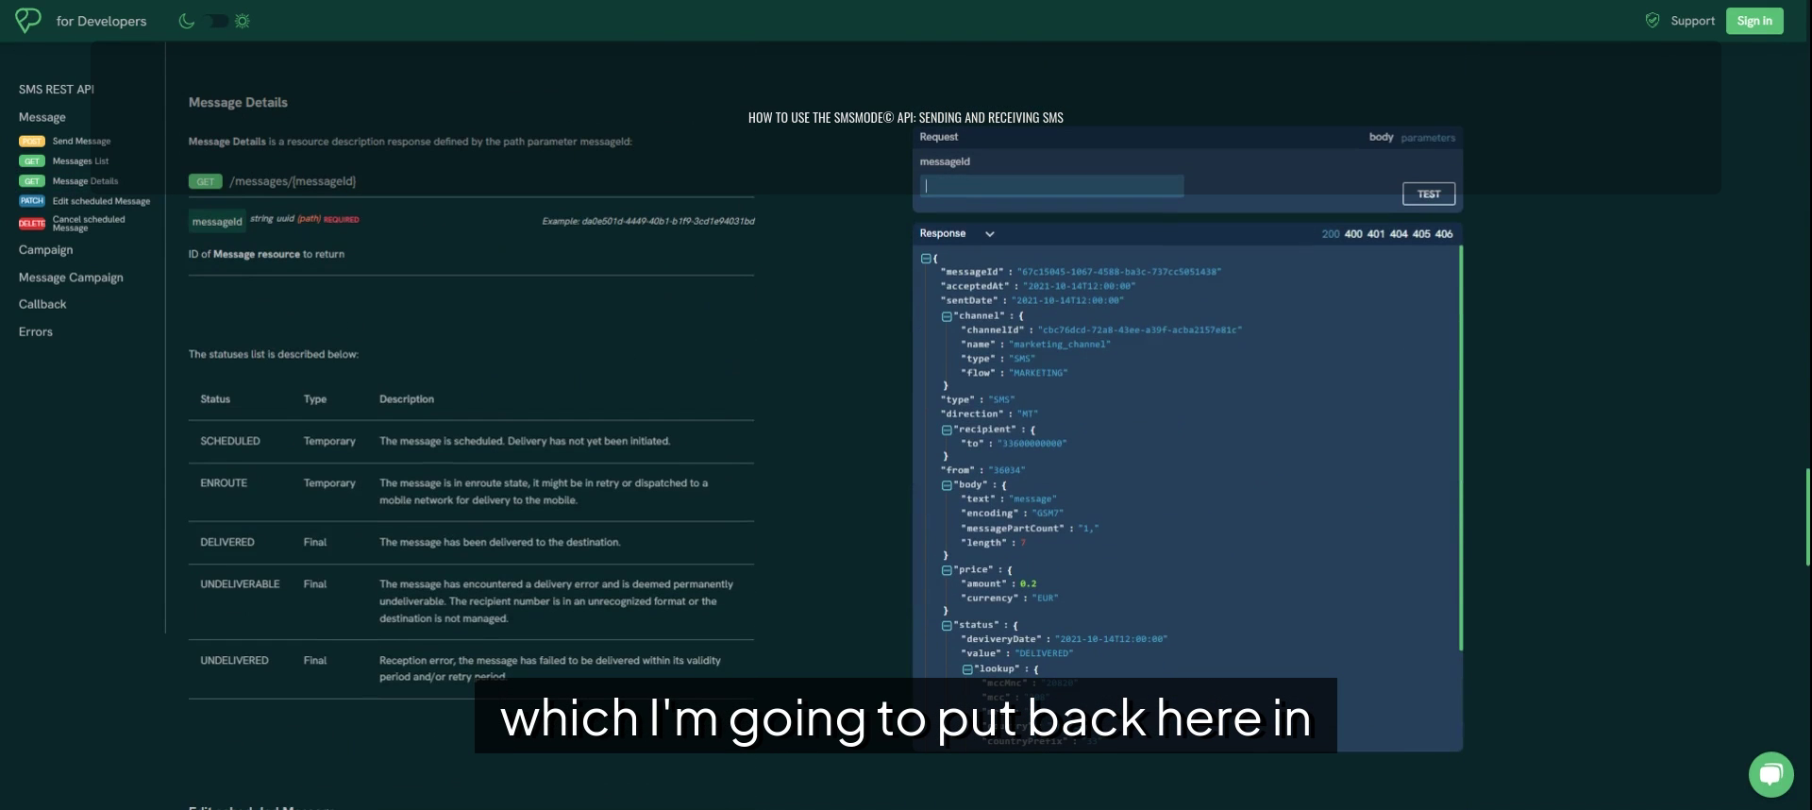
{"action": "key", "text": "ctrl+v"}
{"action": "left_click", "coordinate": [1429, 193]}
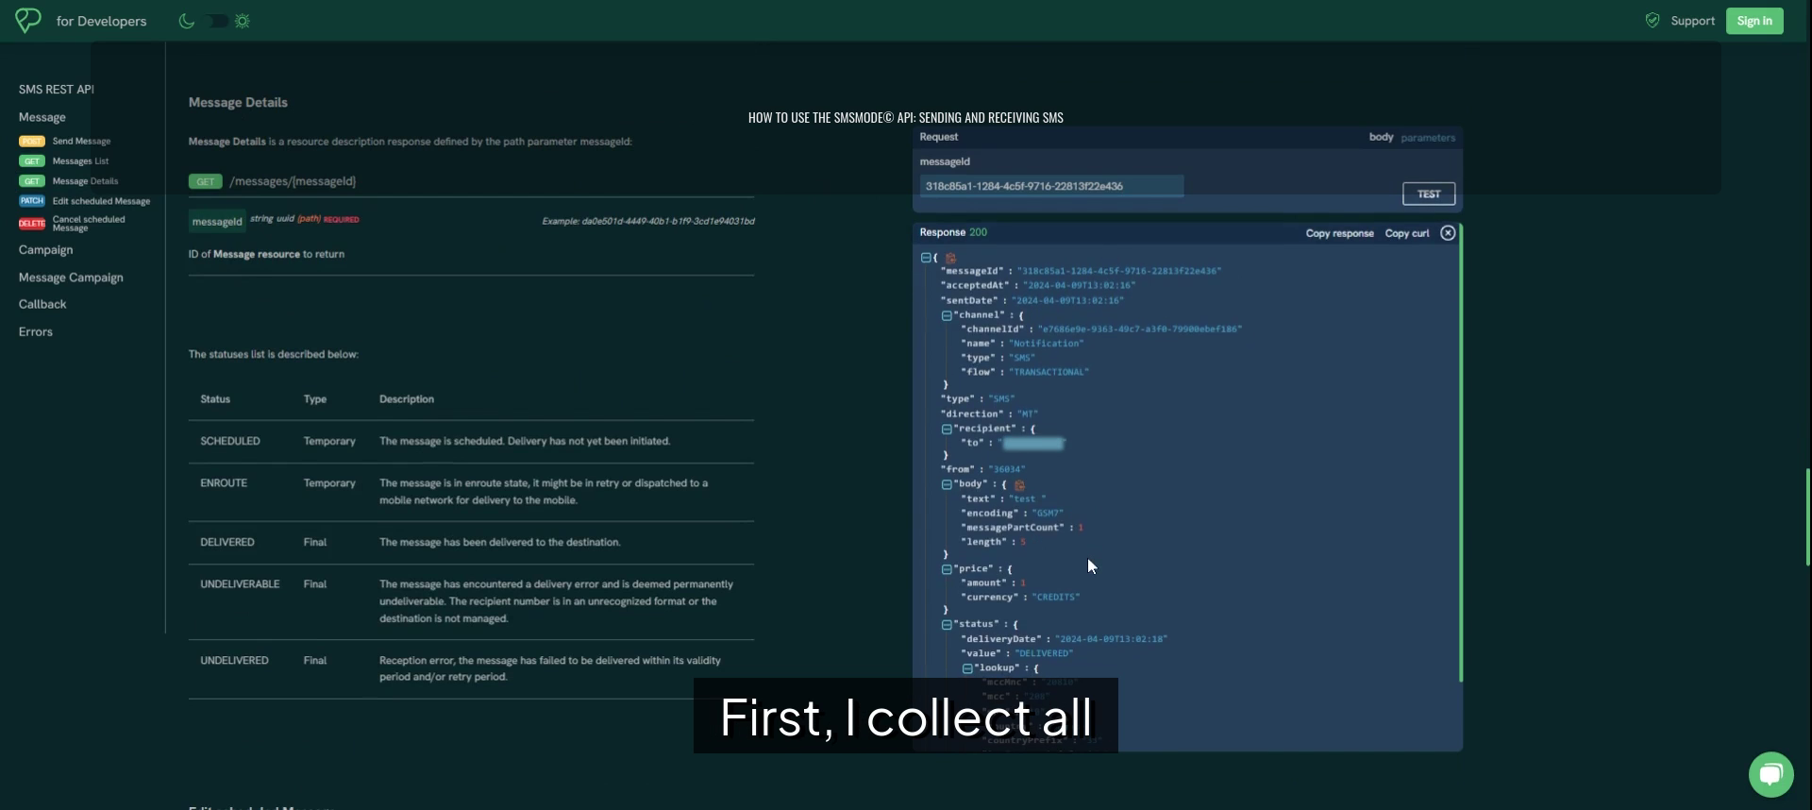
{"action": "scroll", "coordinate": [1087, 557], "scroll_direction": "down", "scroll_amount": 1}
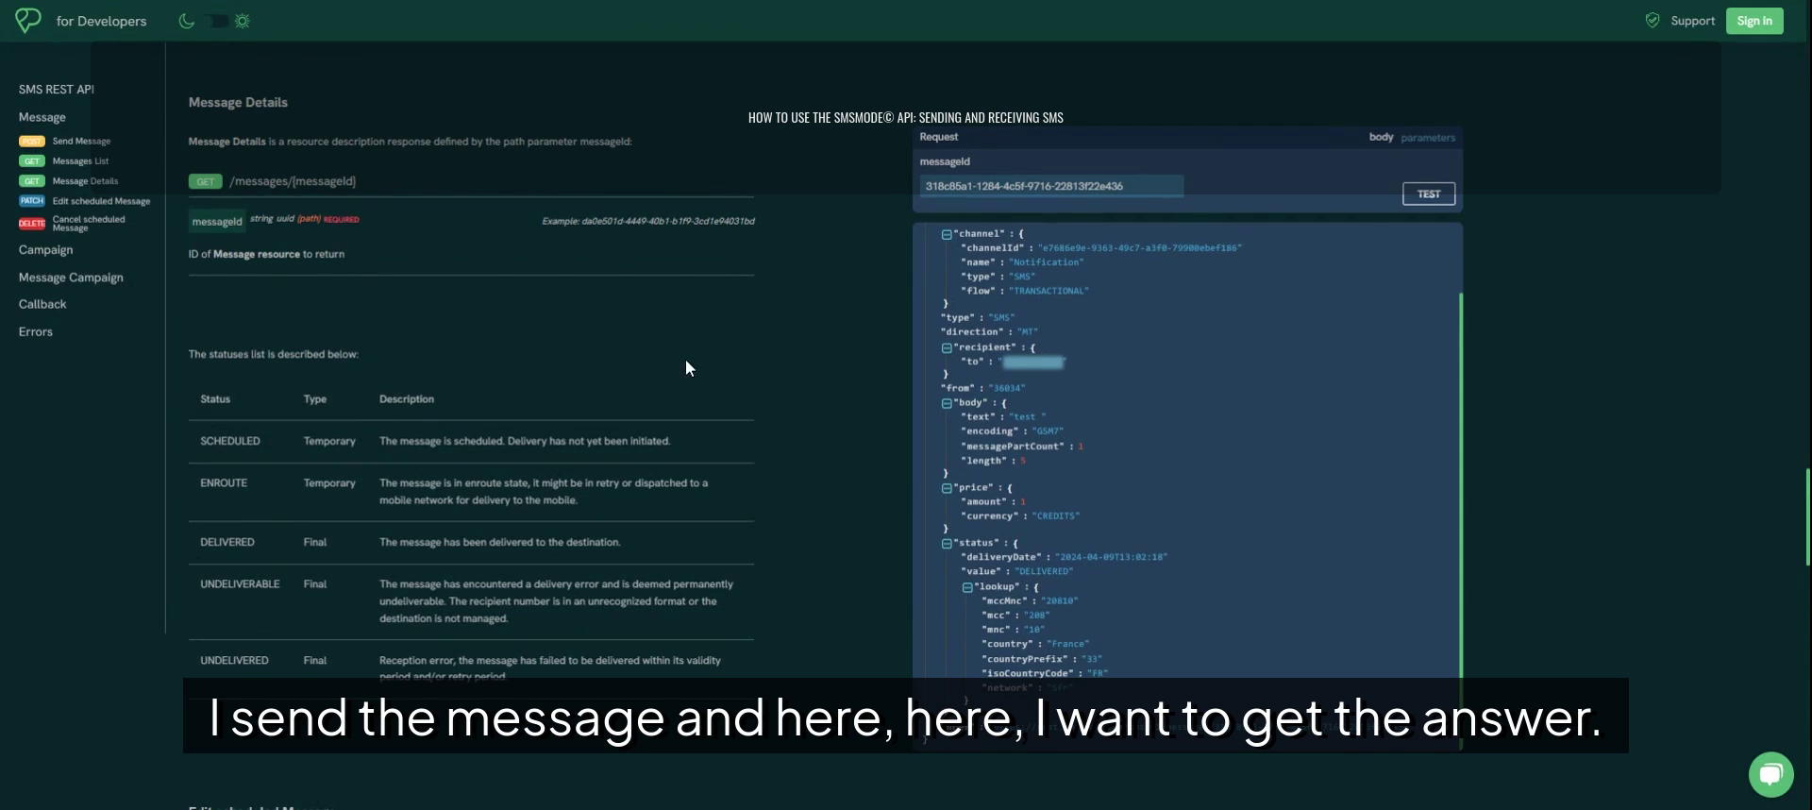
- Run the Messages List request filtered by searchBy[direction] set to MO
{"action": "left_click", "coordinate": [94, 162]}
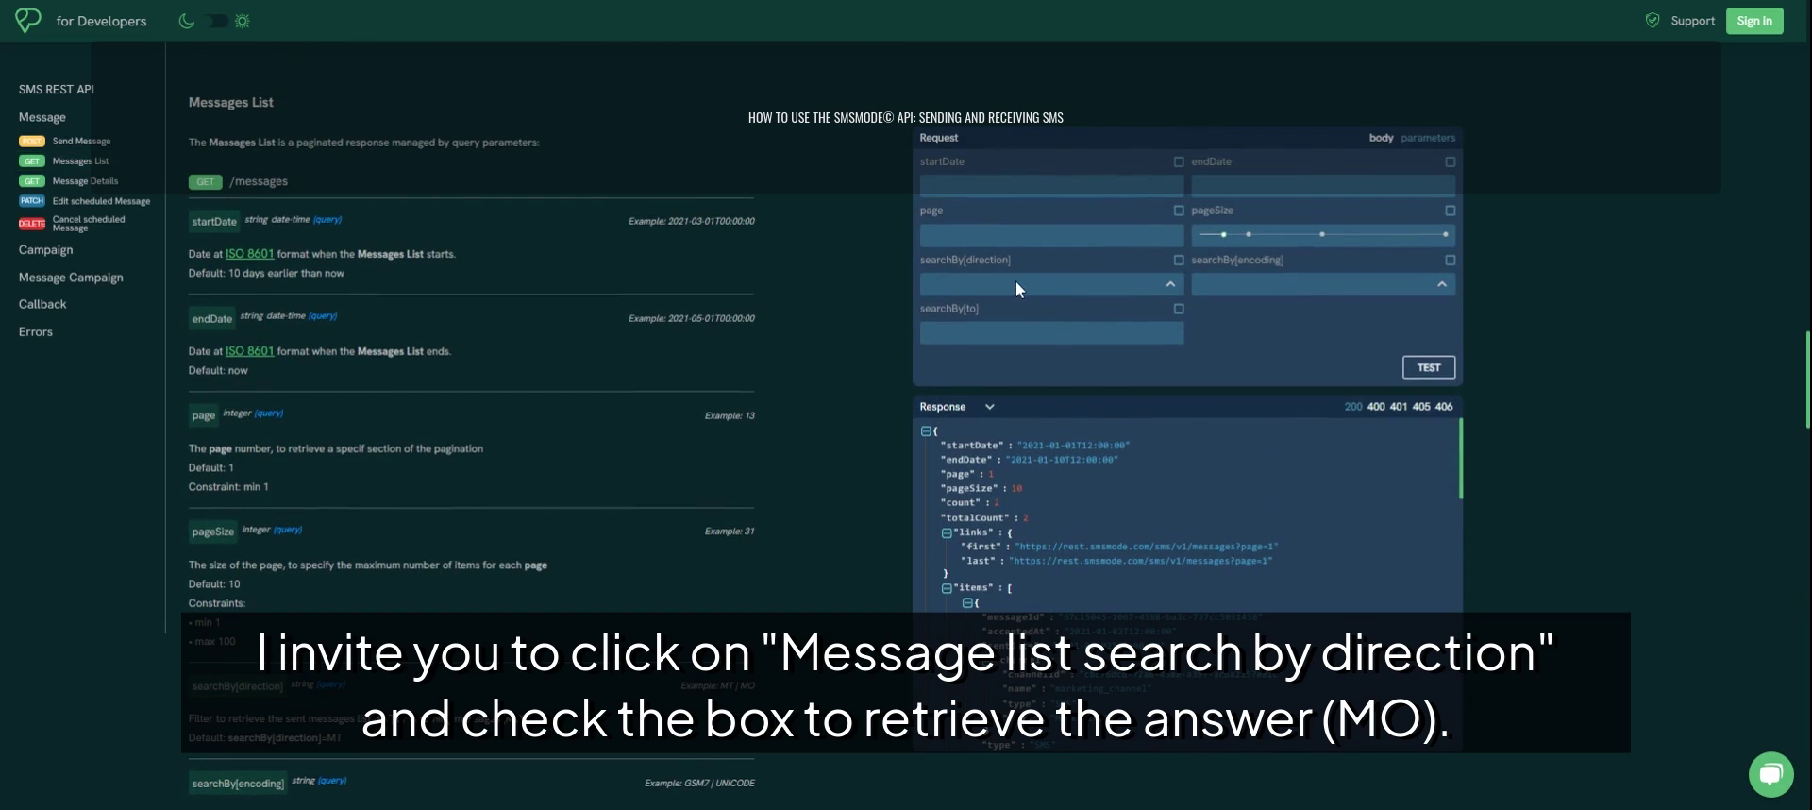
{"action": "left_click", "coordinate": [1179, 260]}
{"action": "left_click", "coordinate": [1171, 284]}
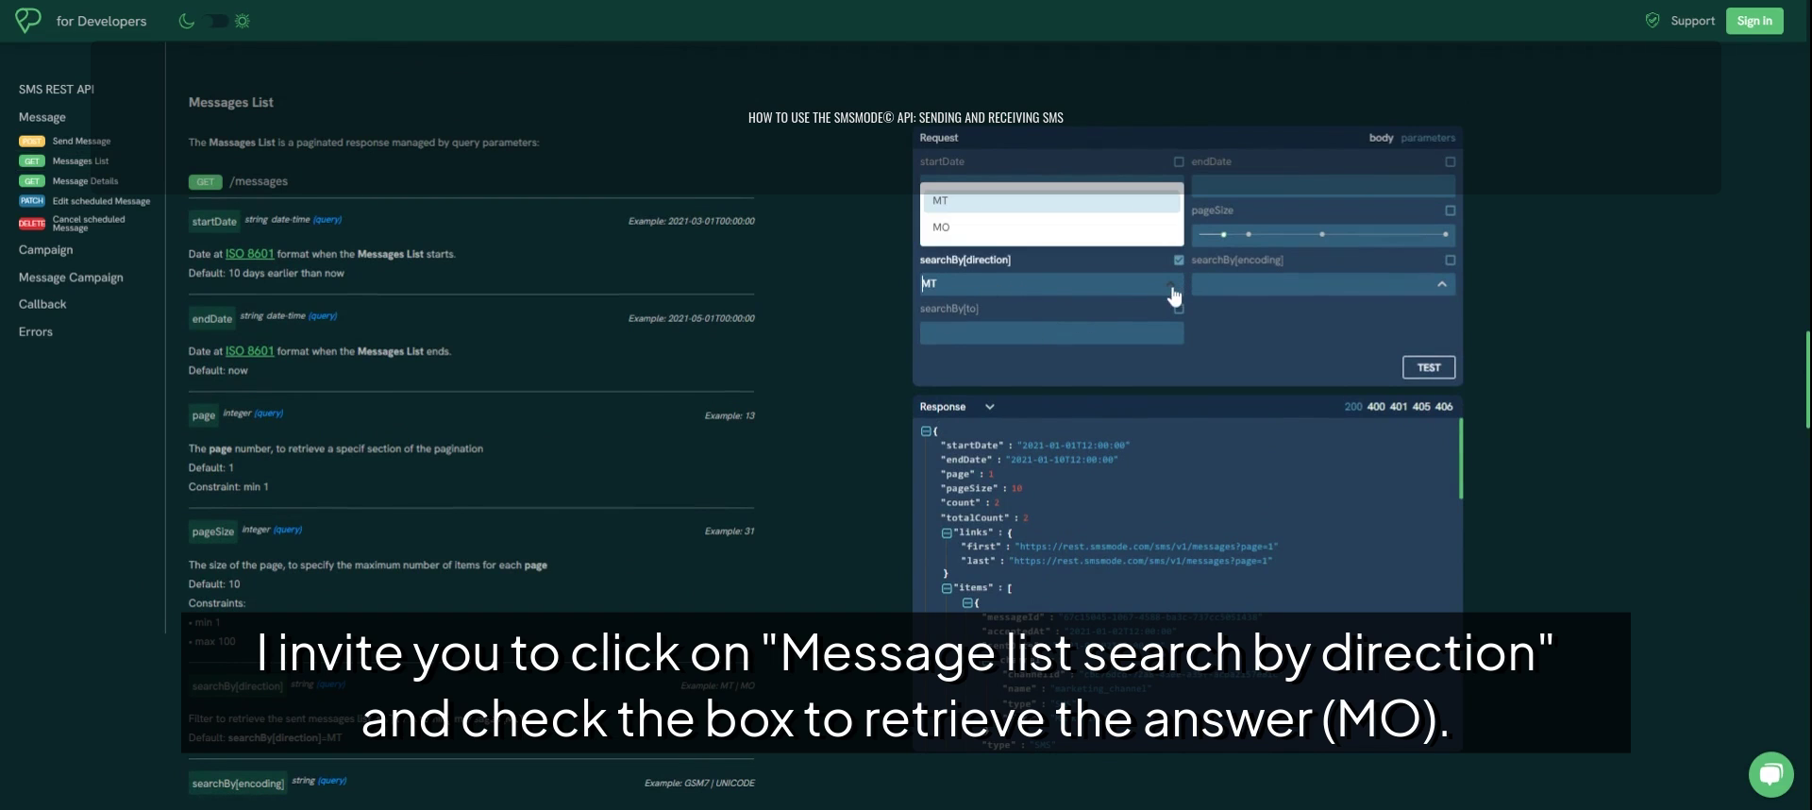
{"action": "left_click", "coordinate": [995, 227]}
{"action": "left_click", "coordinate": [1414, 368]}
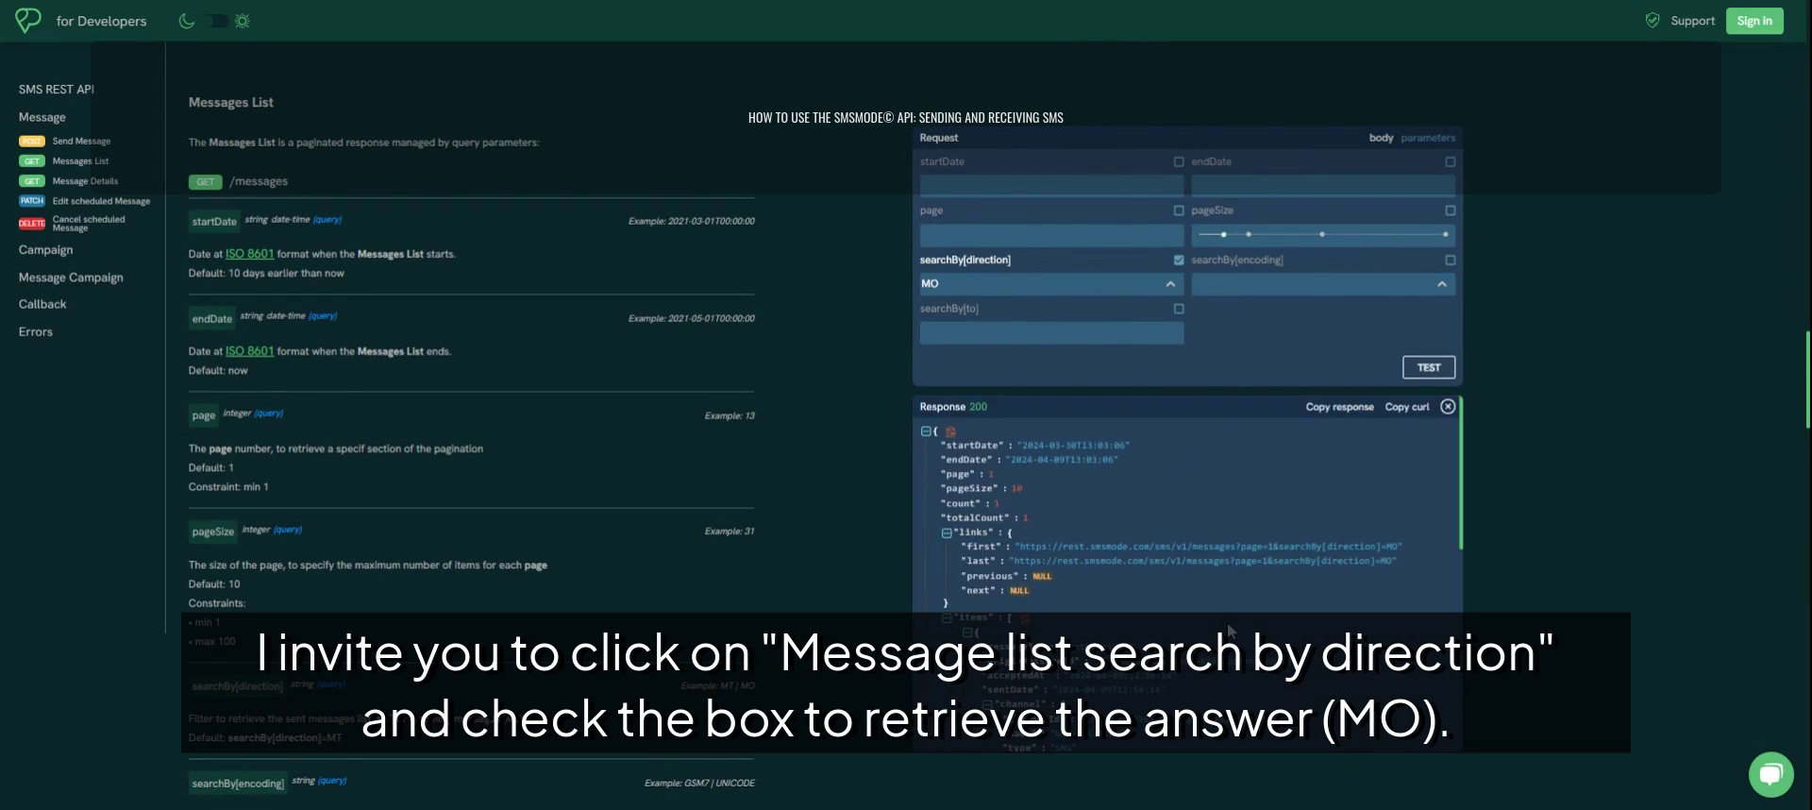
- Examine the incoming message in the Messages List response, including its body text, price and delivery status
{"action": "scroll", "coordinate": [1051, 463], "scroll_direction": "down", "scroll_amount": 2}
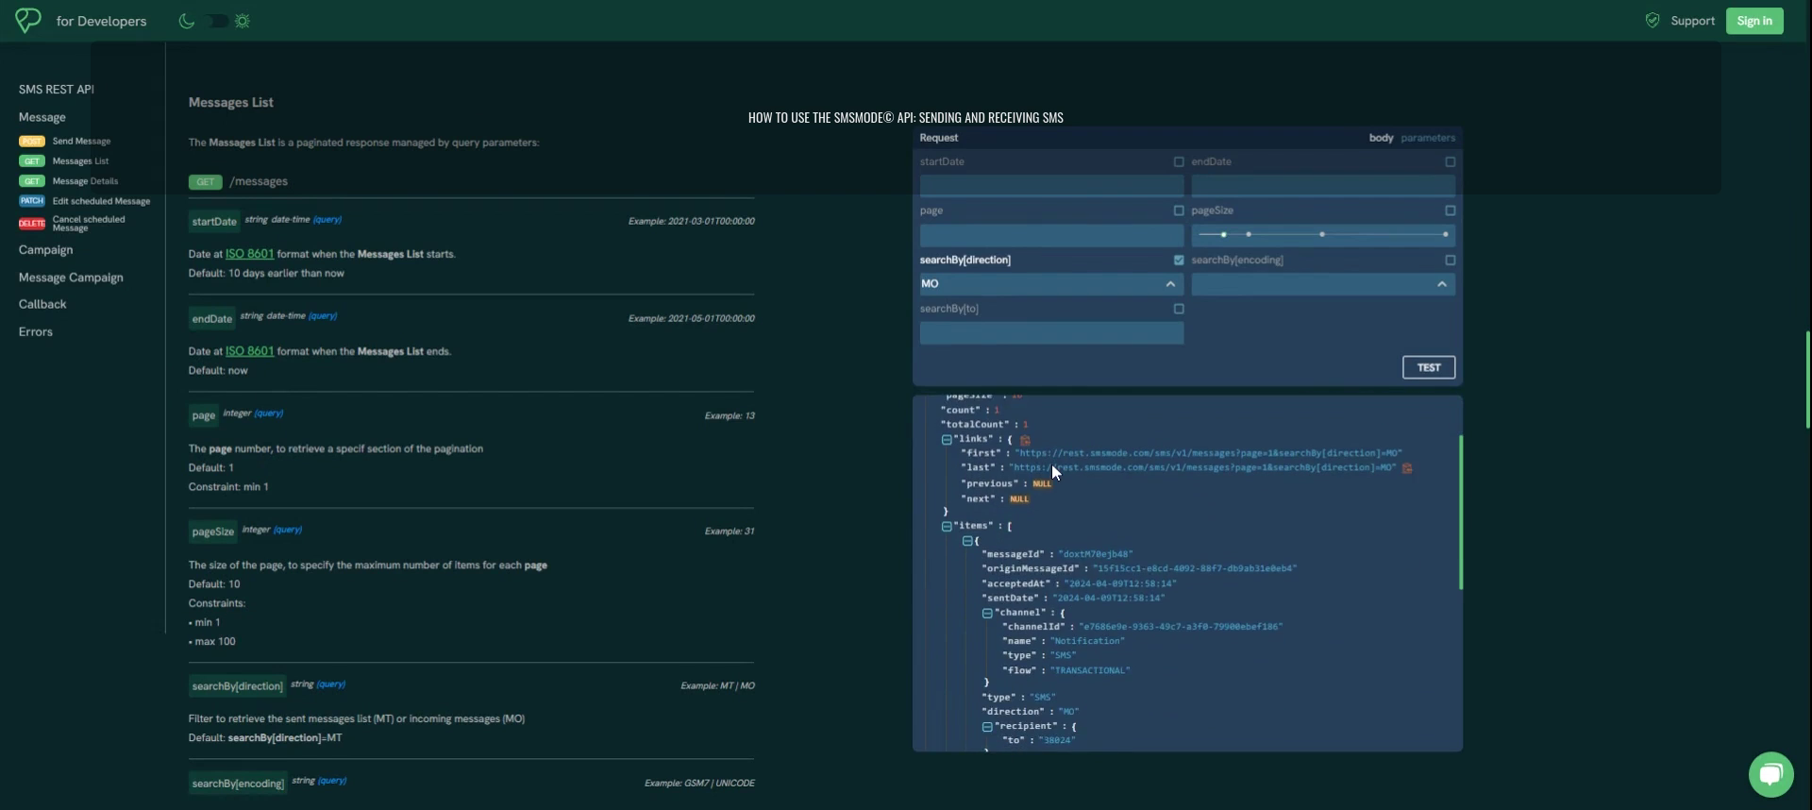
{"action": "scroll", "coordinate": [1051, 463], "scroll_direction": "down", "scroll_amount": 4}
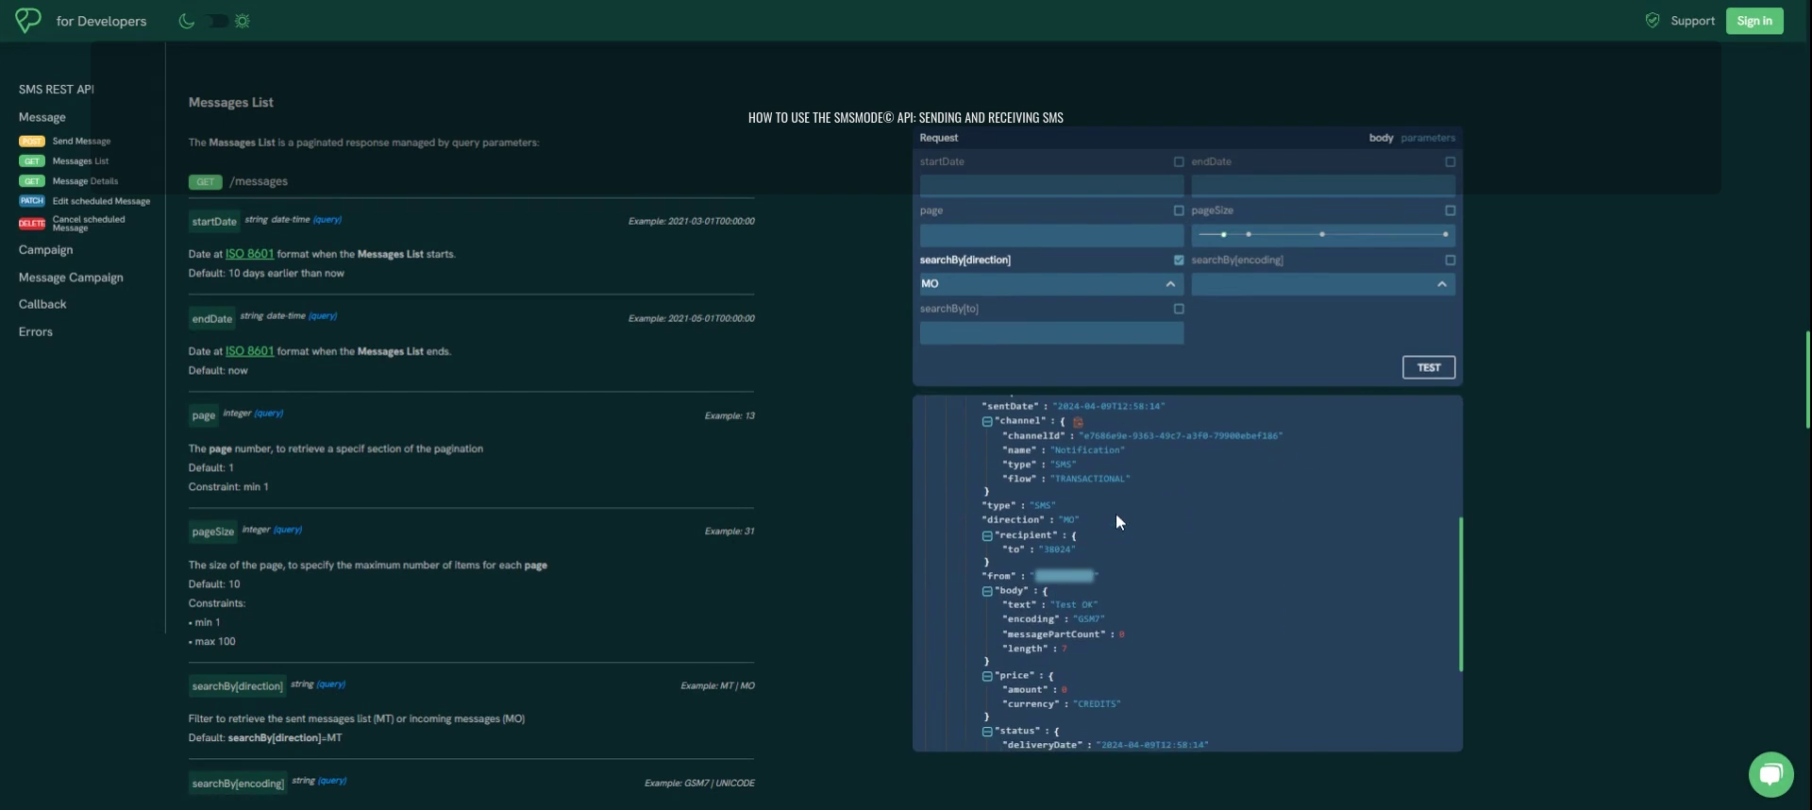
{"action": "scroll", "coordinate": [1086, 614], "scroll_direction": "down", "scroll_amount": 2}
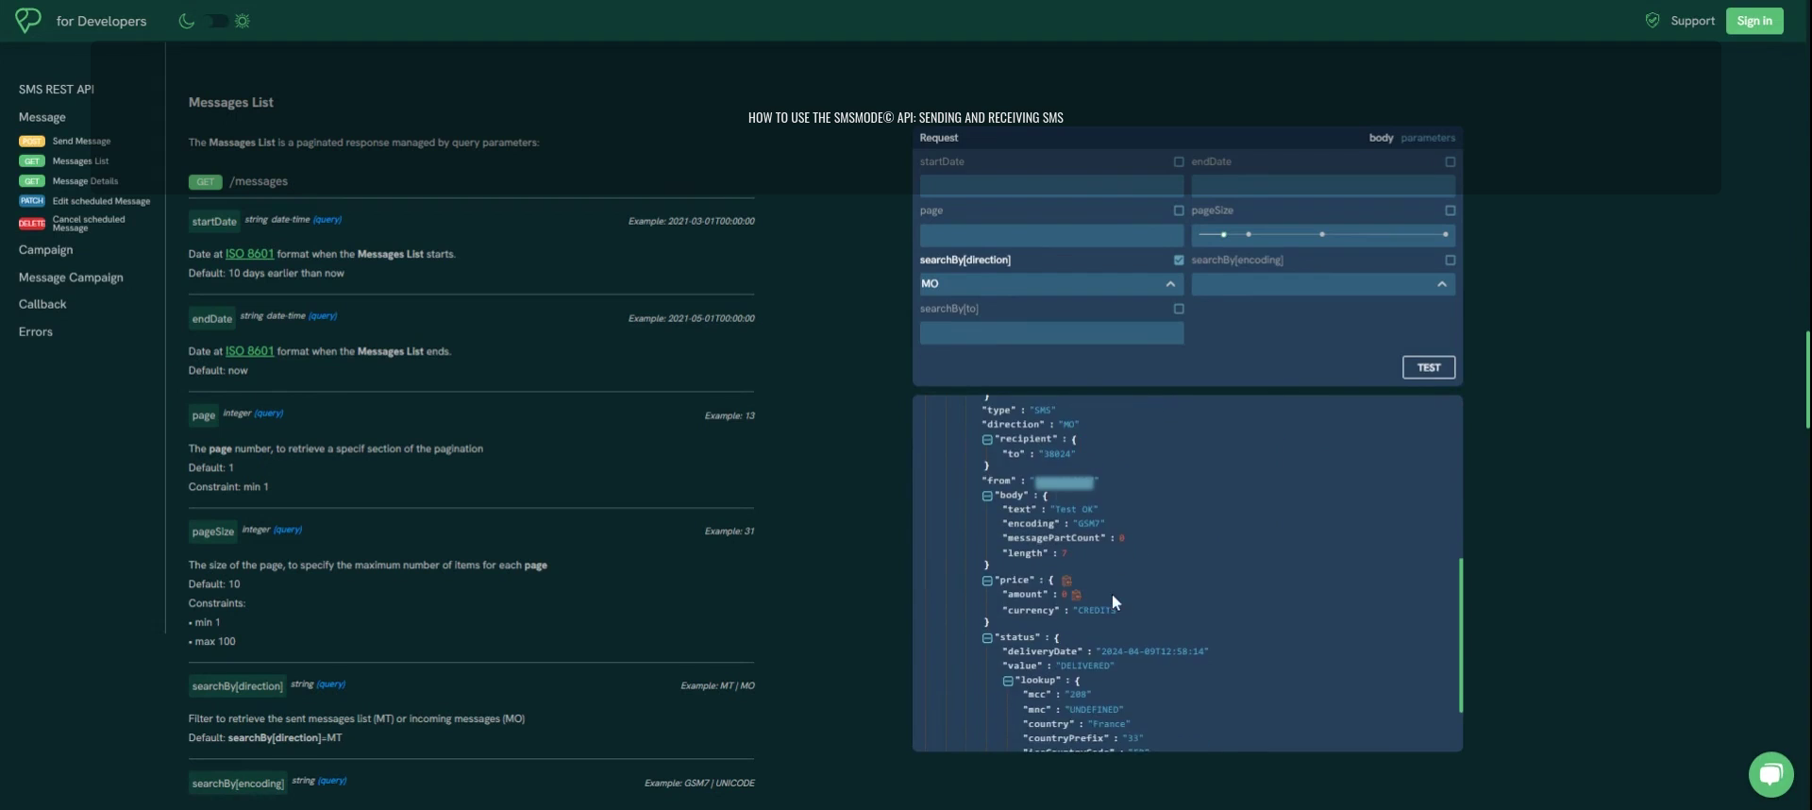
{"action": "scroll", "coordinate": [1114, 603], "scroll_direction": "down", "scroll_amount": 2}
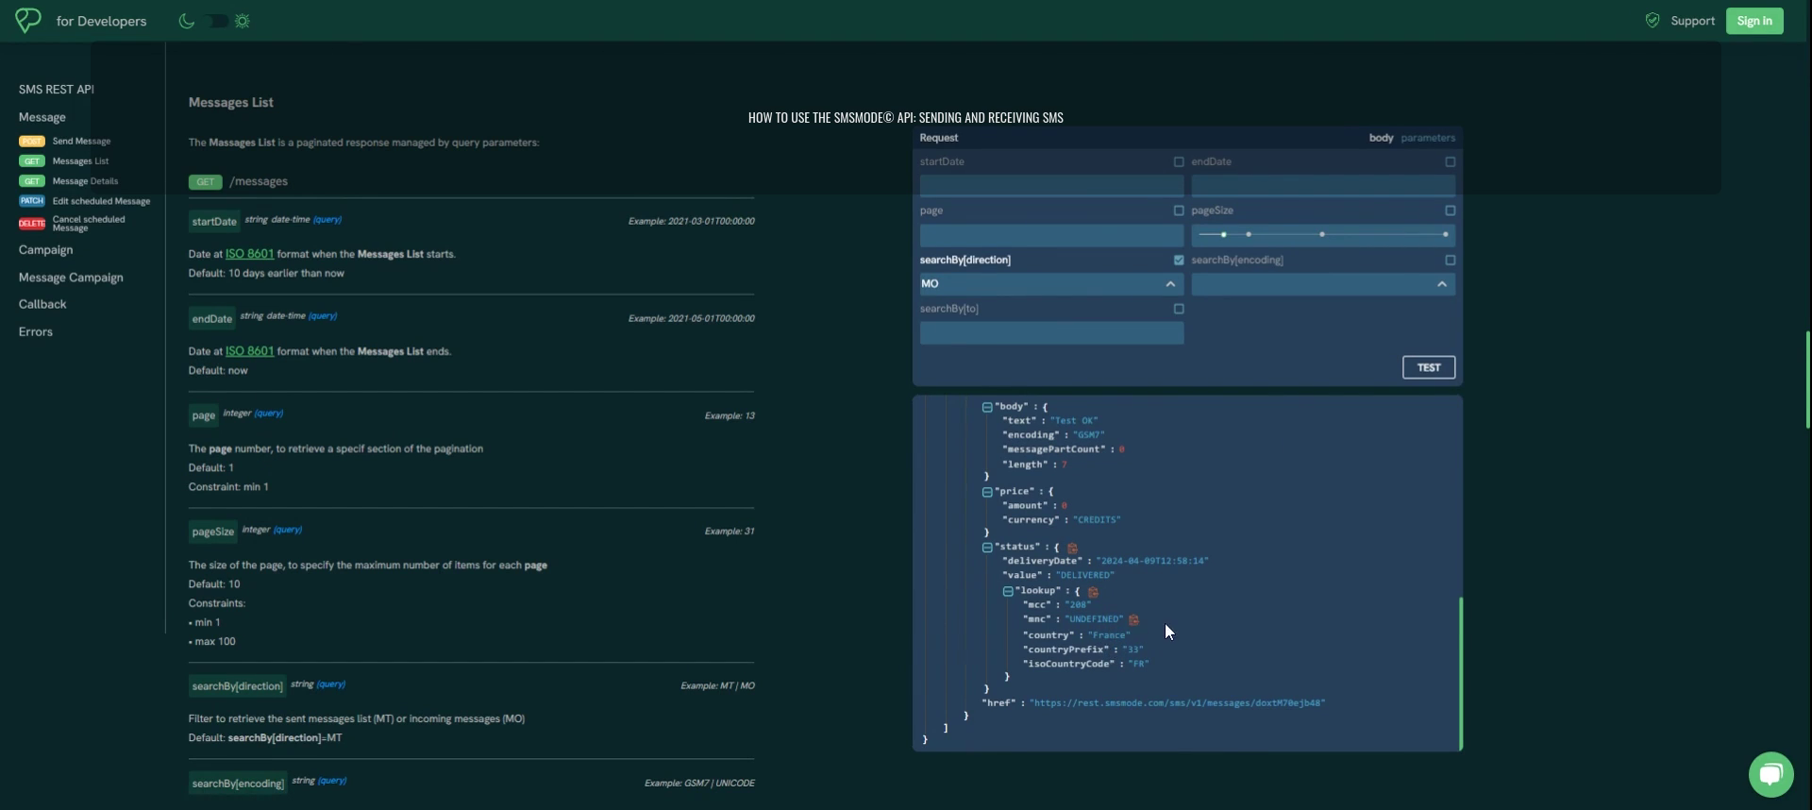
{"action": "scroll", "coordinate": [1108, 627], "scroll_direction": "up", "scroll_amount": 2}
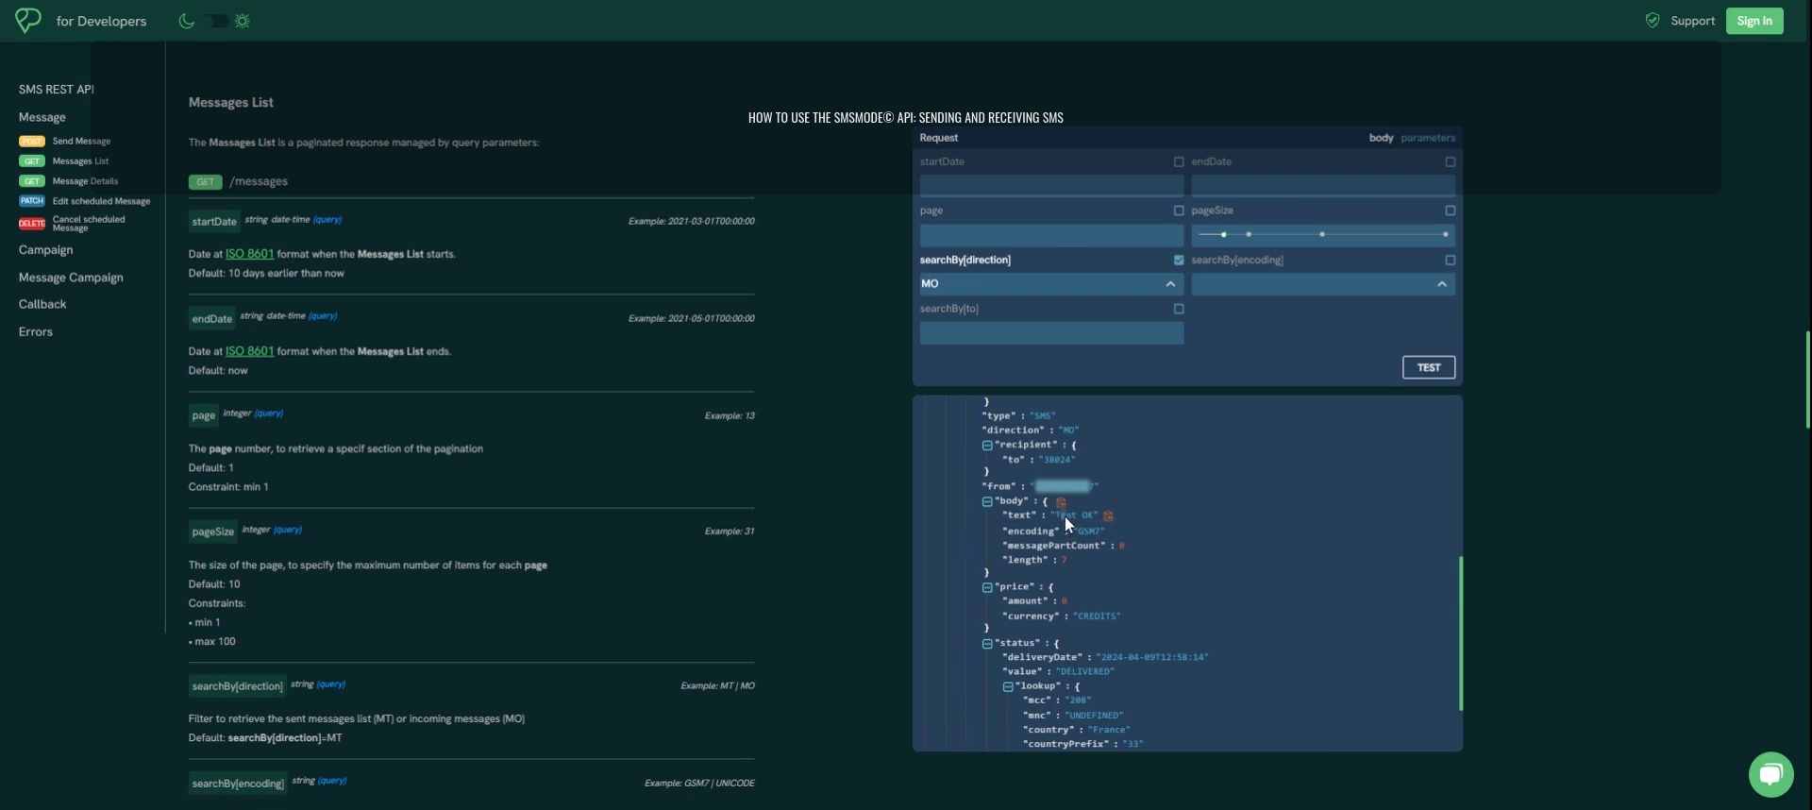
{"action": "left_click_drag", "start_coordinate": [1055, 515], "coordinate": [1093, 515]}
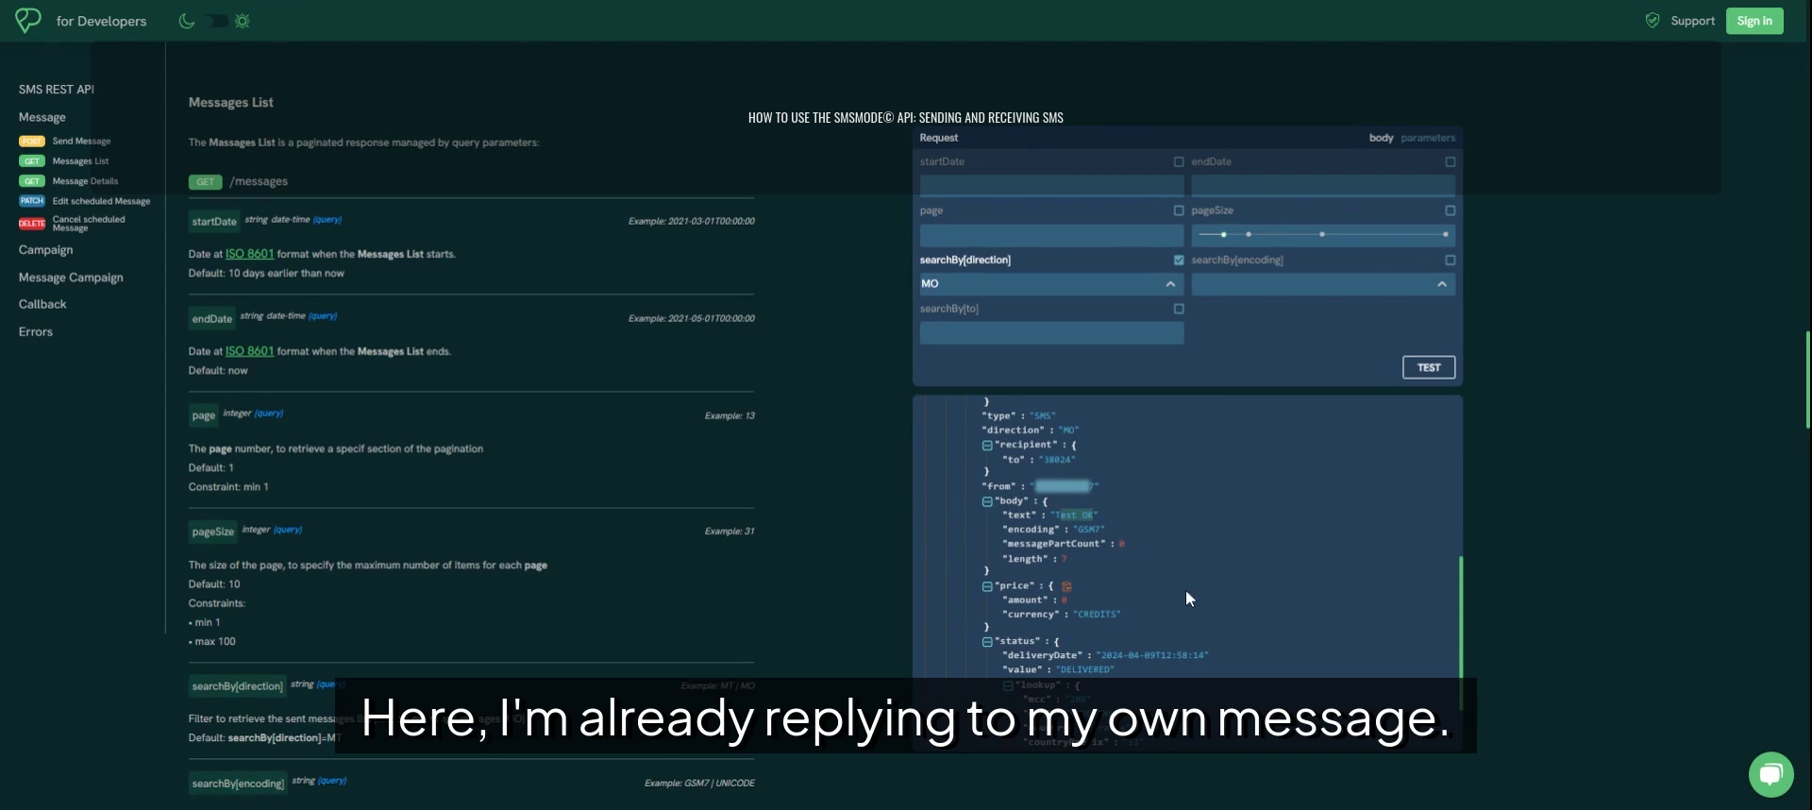
{"action": "scroll", "coordinate": [1377, 621], "scroll_direction": "up", "scroll_amount": 4}
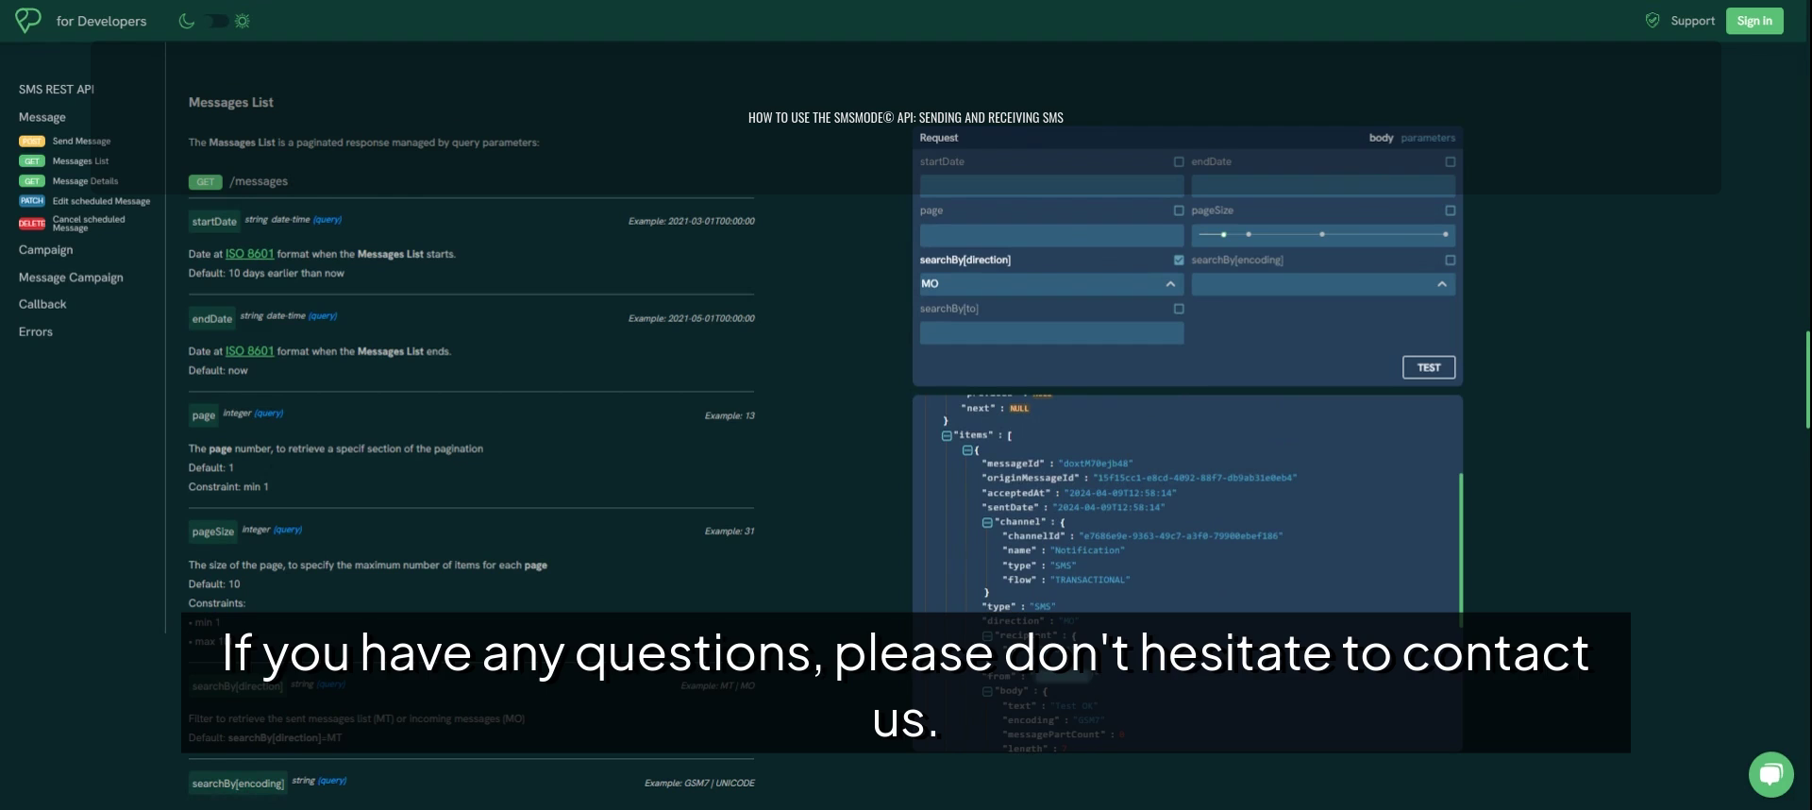
- Open the support chat to view its contact options, and close it again
{"action": "left_click", "coordinate": [1771, 774]}
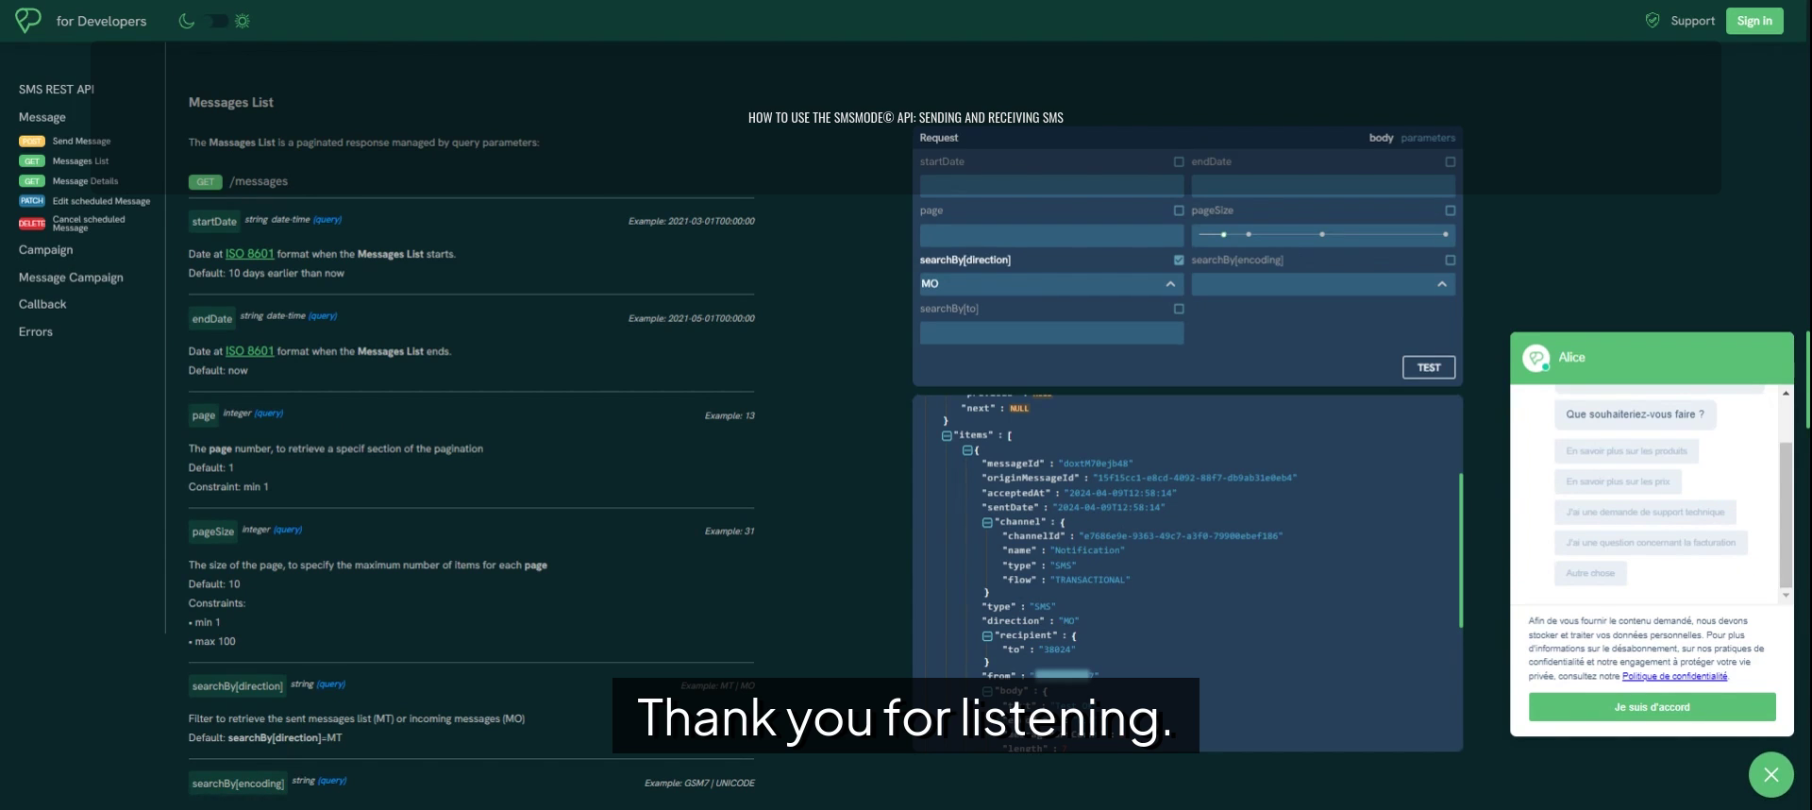
{"action": "left_click", "coordinate": [1762, 772]}
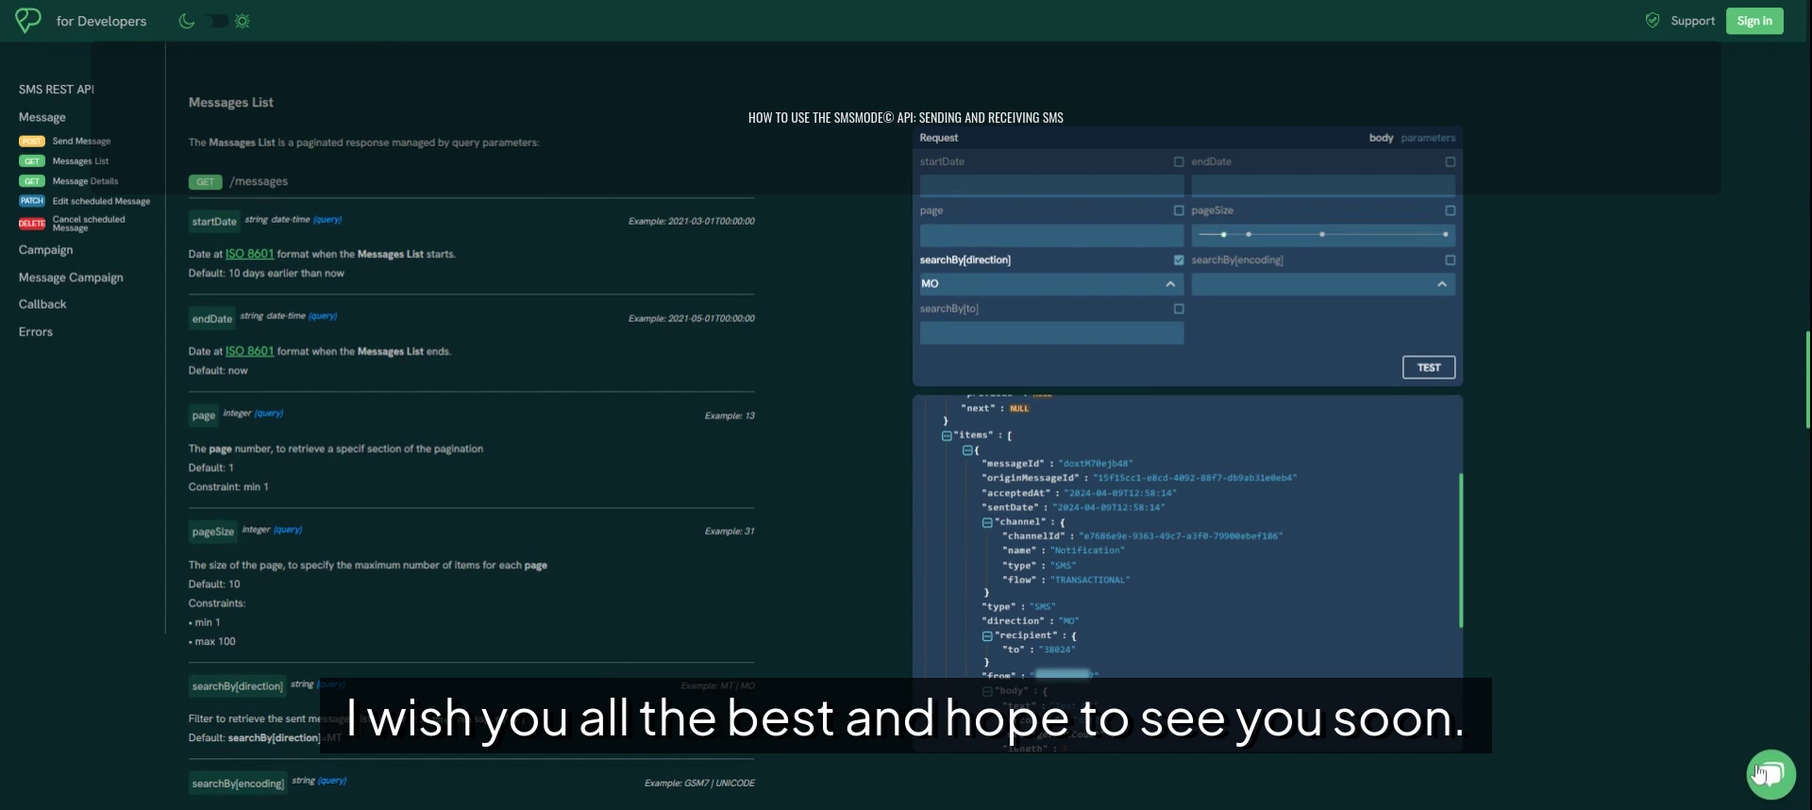